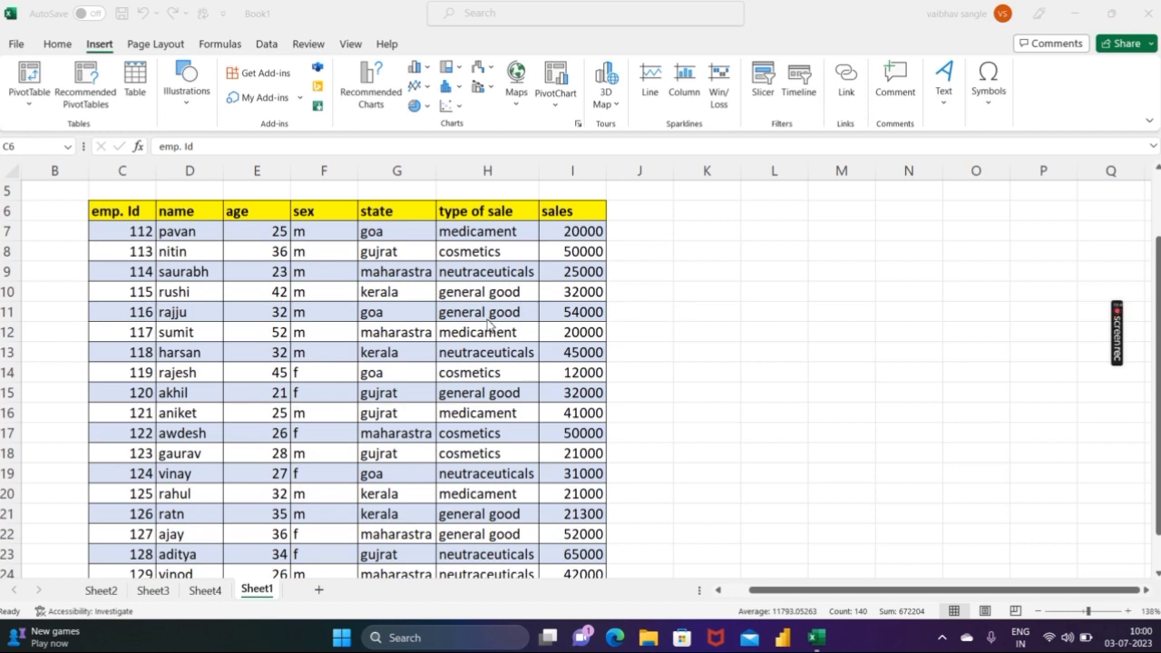
Step: Examine the employee sales table's columns and records, from the header row down to the last entry
scroll(488, 325, "up", 2)
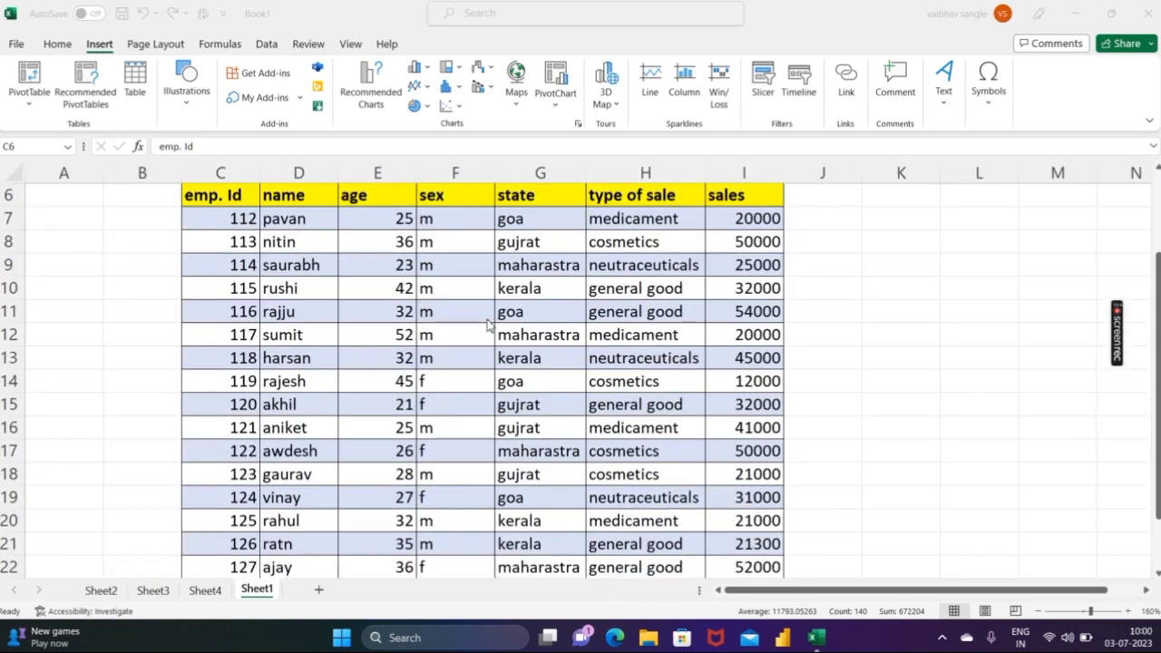
scroll(489, 325, "up", 1)
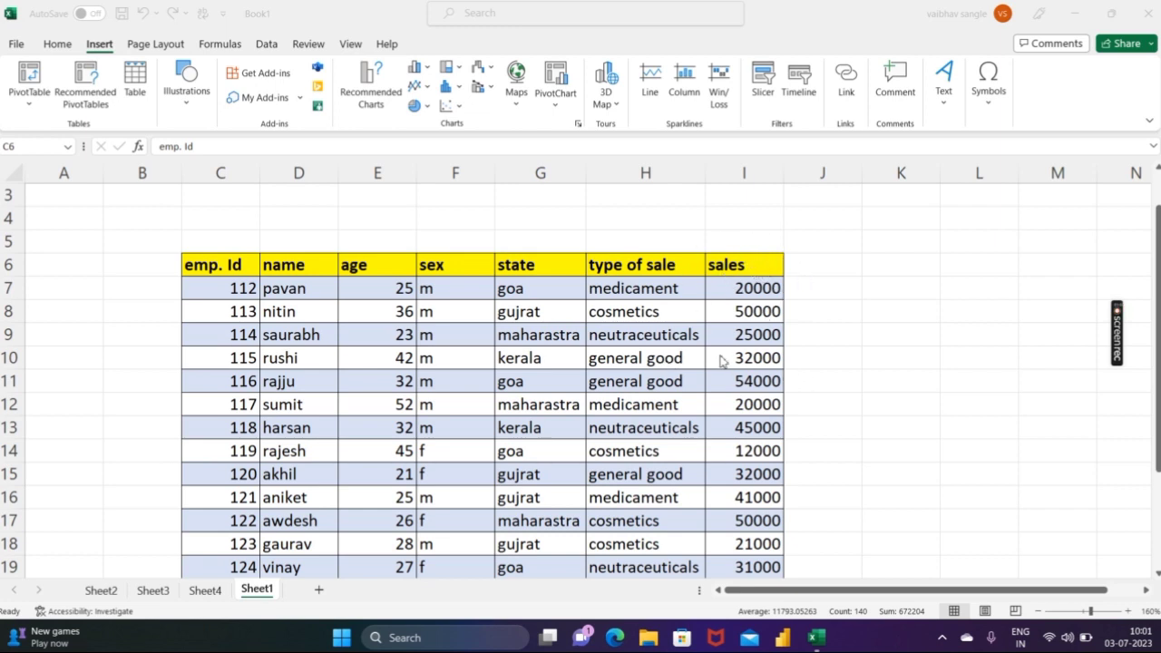
scroll(722, 361, "down", 1)
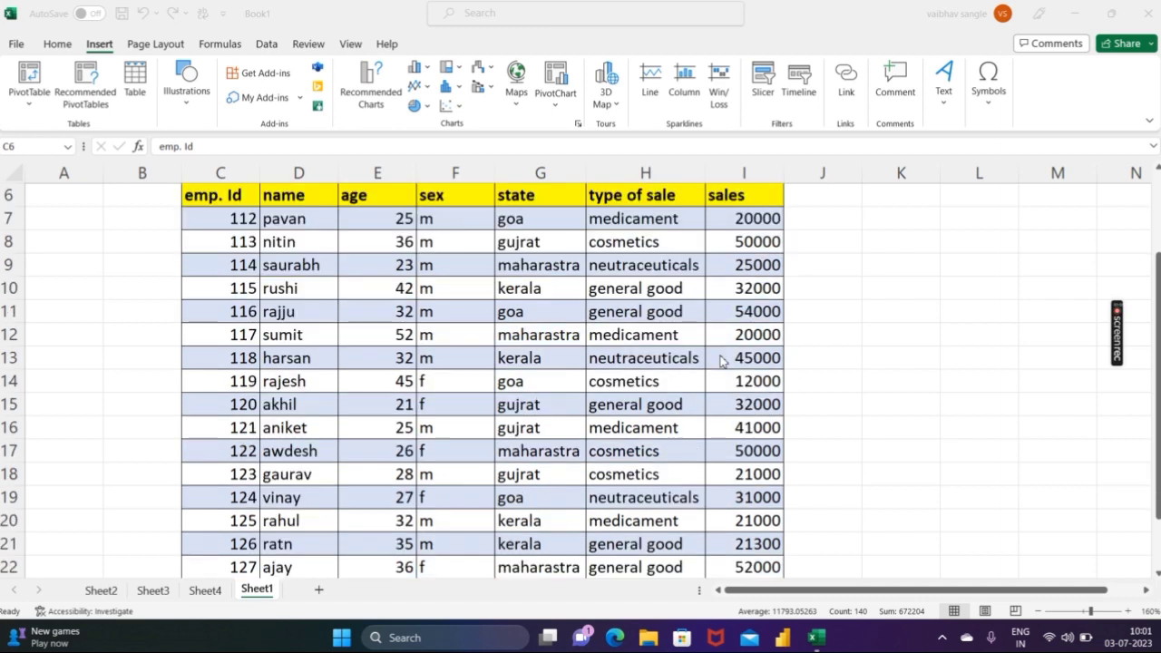
scroll(722, 361, "up", 1)
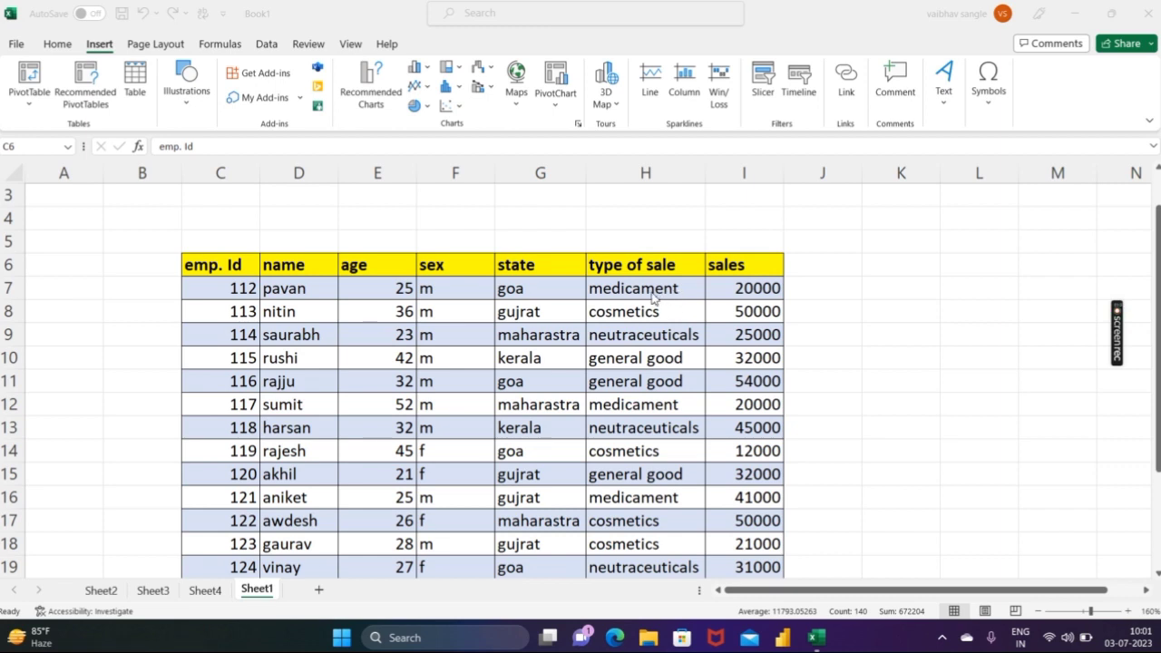
scroll(654, 297, "down", 4)
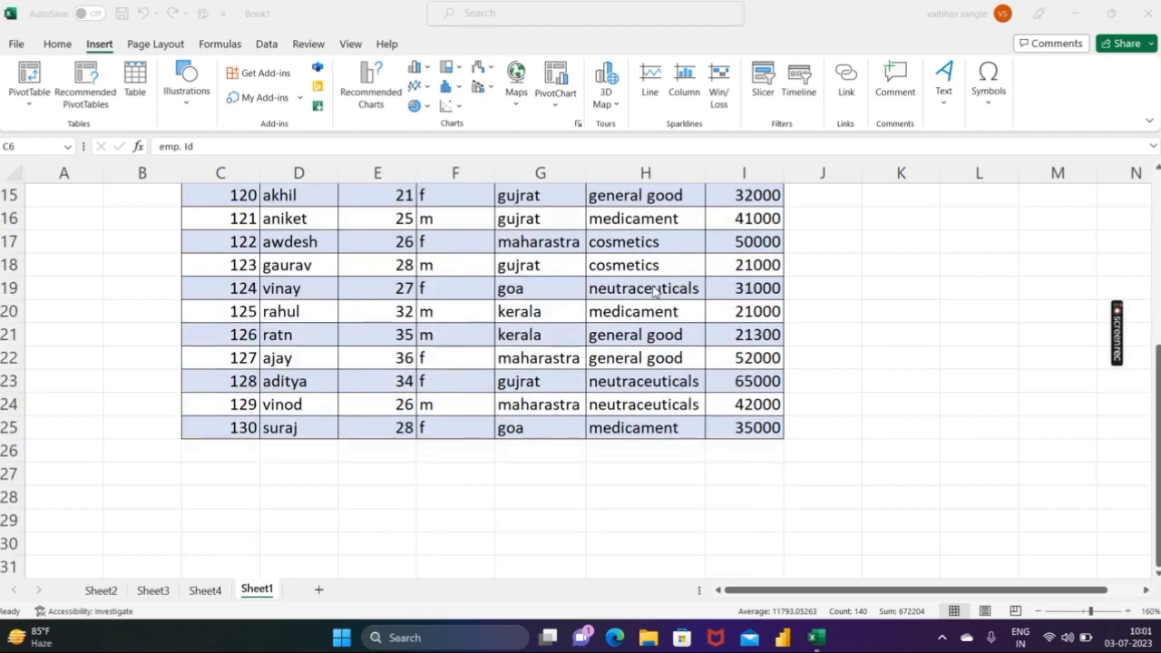
scroll(655, 288, "up", 3)
scroll(655, 291, "up", 1)
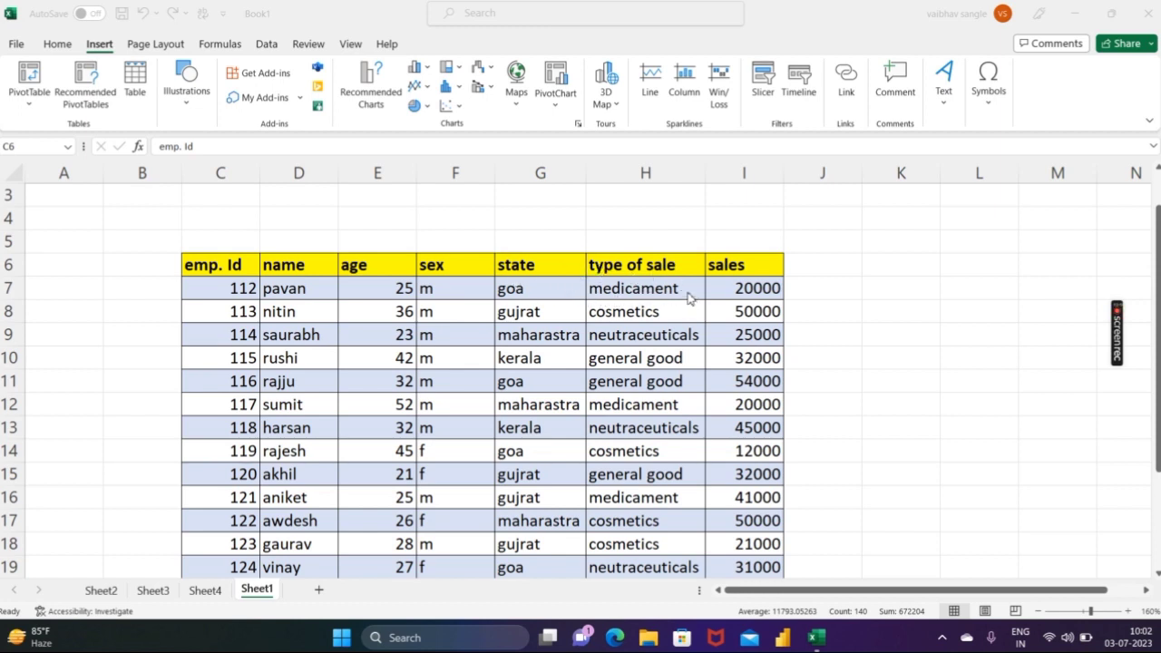
scroll(688, 298, "down", 1)
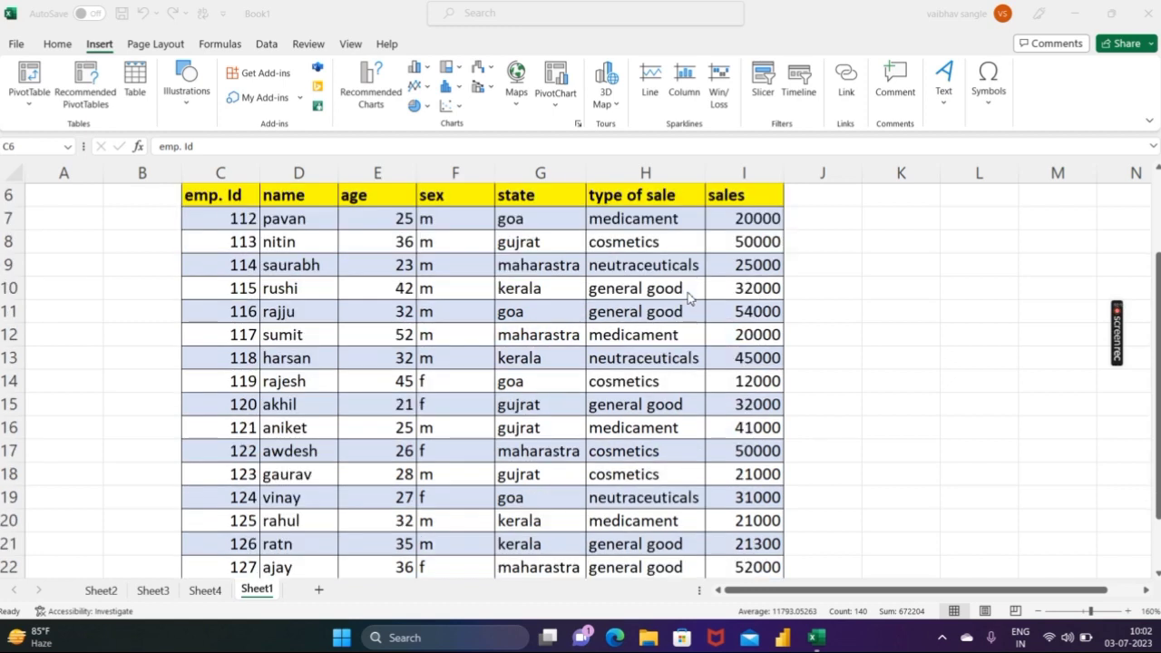
scroll(688, 297, "up", 1)
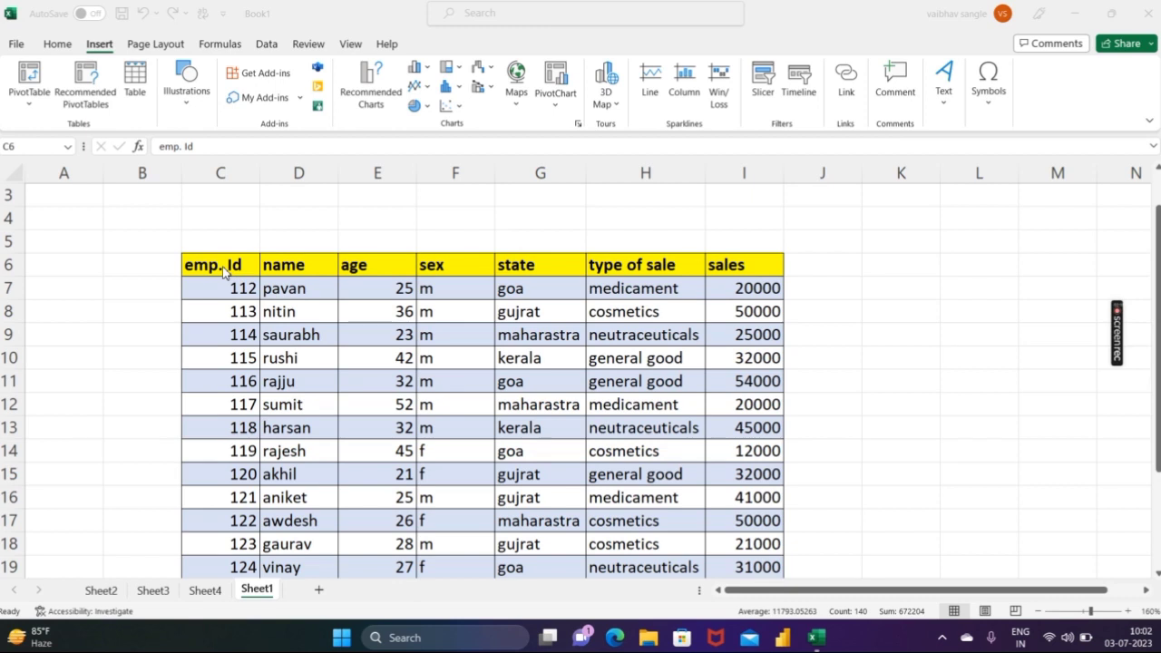
Step: Create a PivotTable on a new worksheet from the employee sales data in range C6:I25, including its headers
scroll(224, 272, "down", 3, "ctrl")
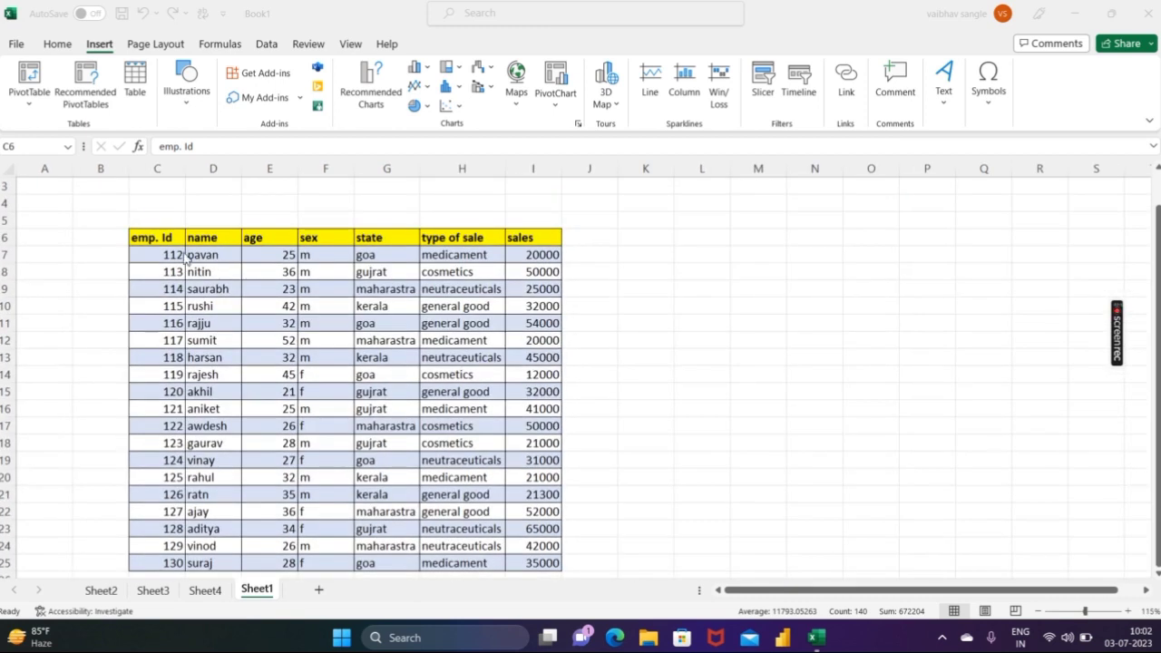
left_click(159, 235)
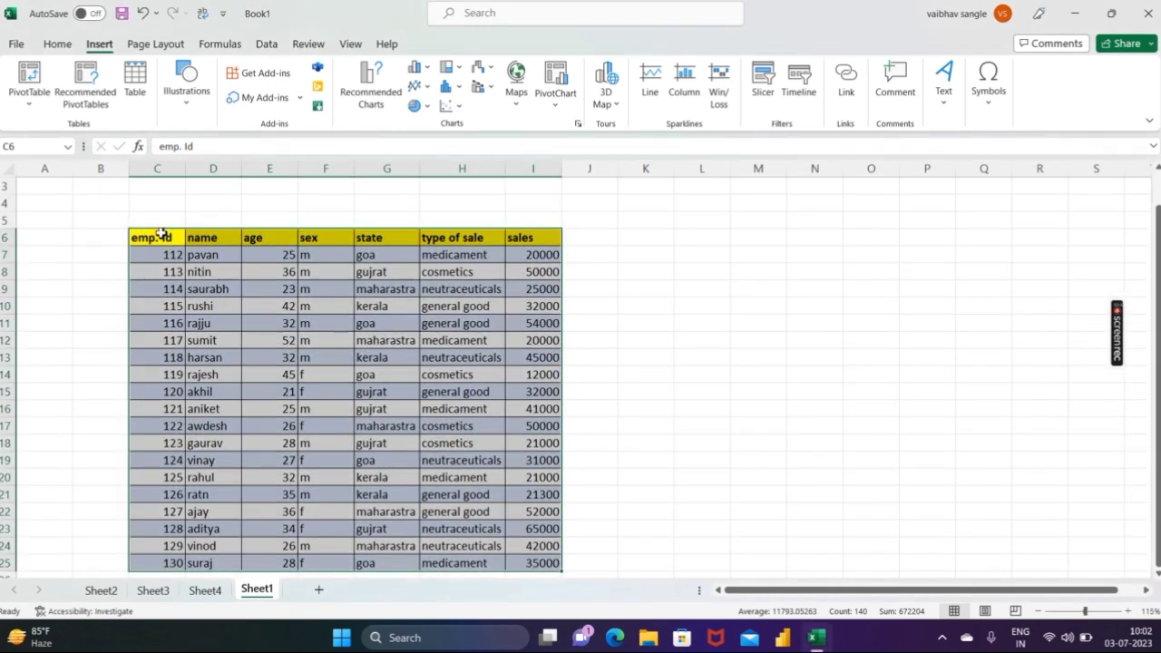
left_click_drag(161, 235, 519, 527)
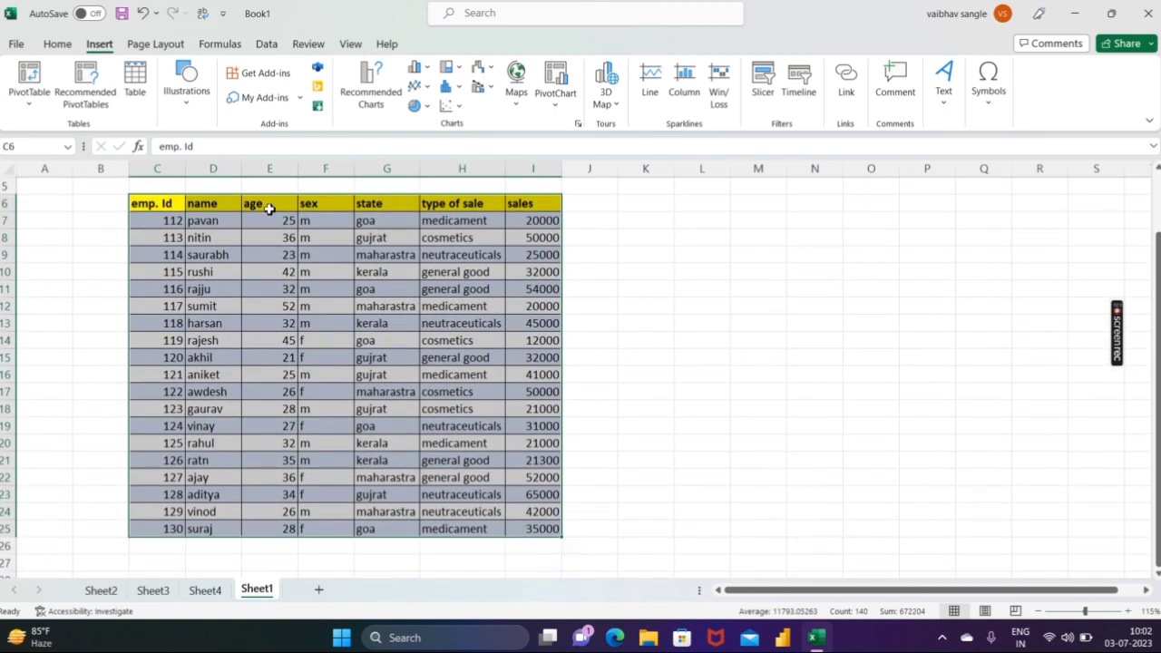
left_click(29, 75)
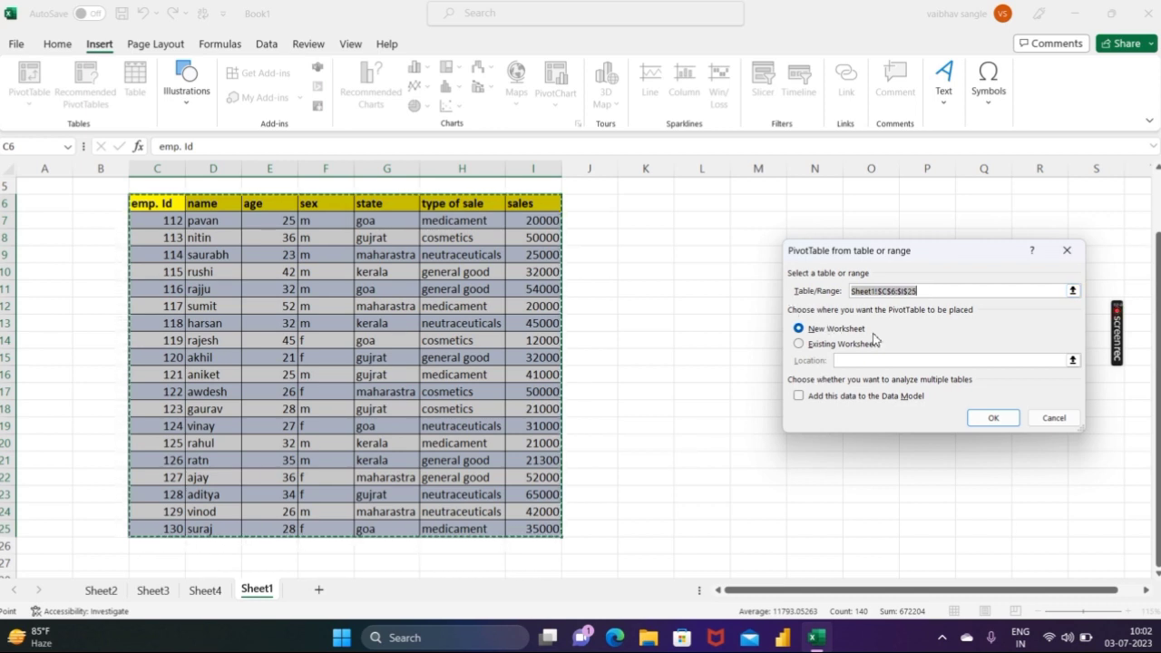
left_click(991, 419)
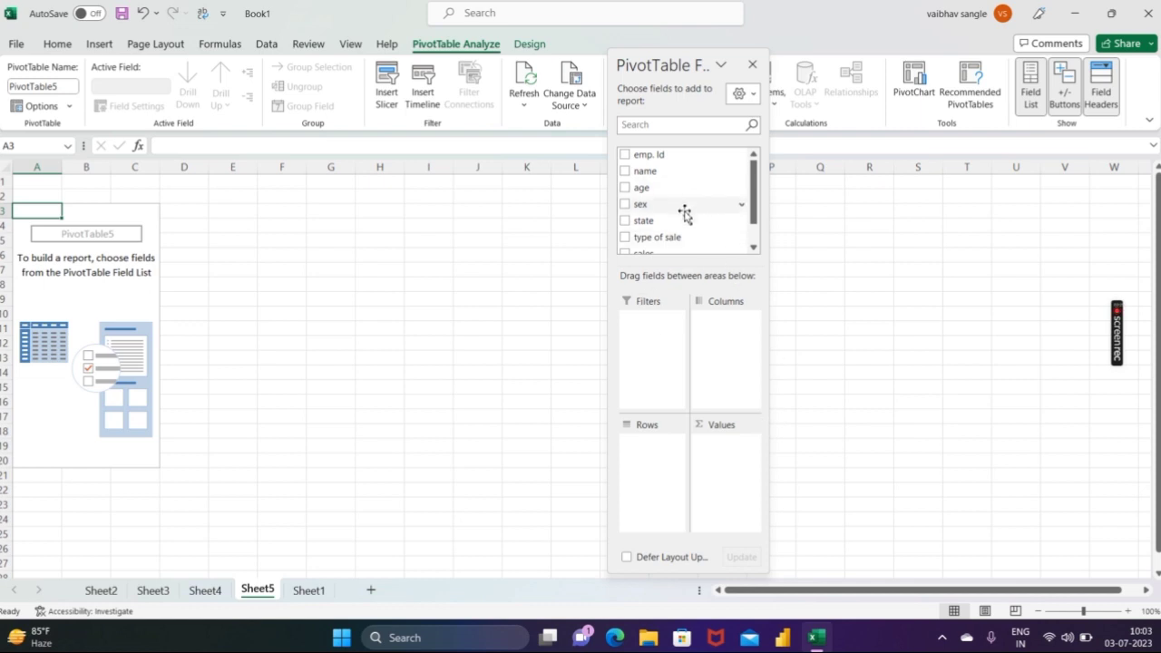
Step: Add the name field to the PivotTable's rows and the sales field to its values as a sum
scroll(685, 213, "down", 2)
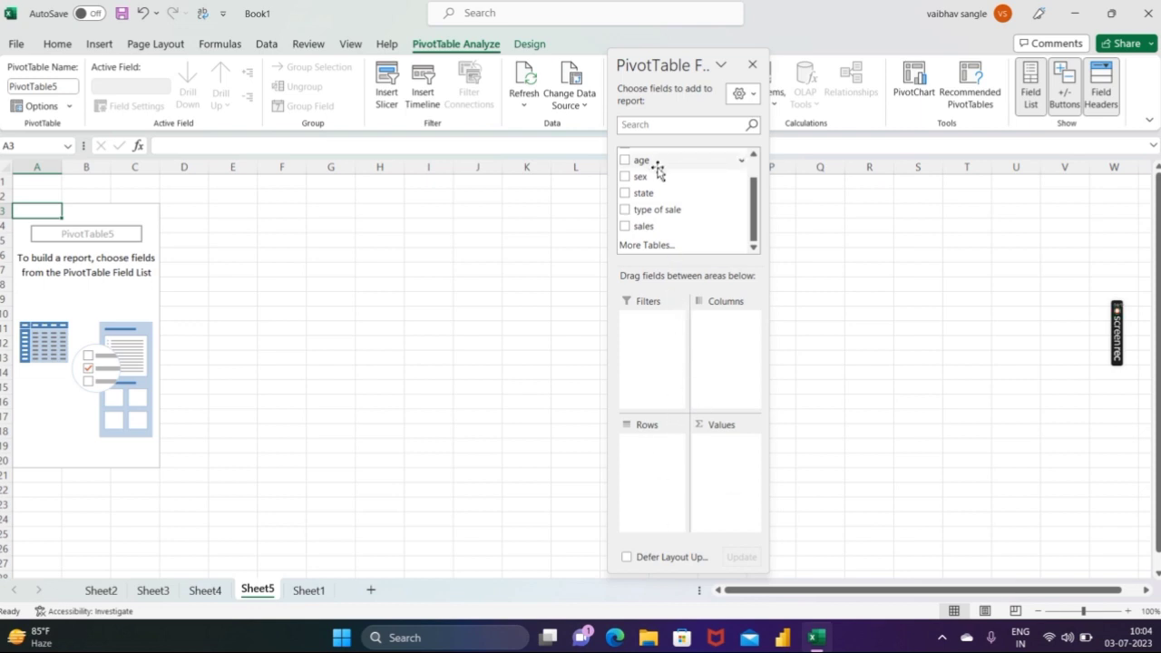
scroll(656, 180, "up", 2)
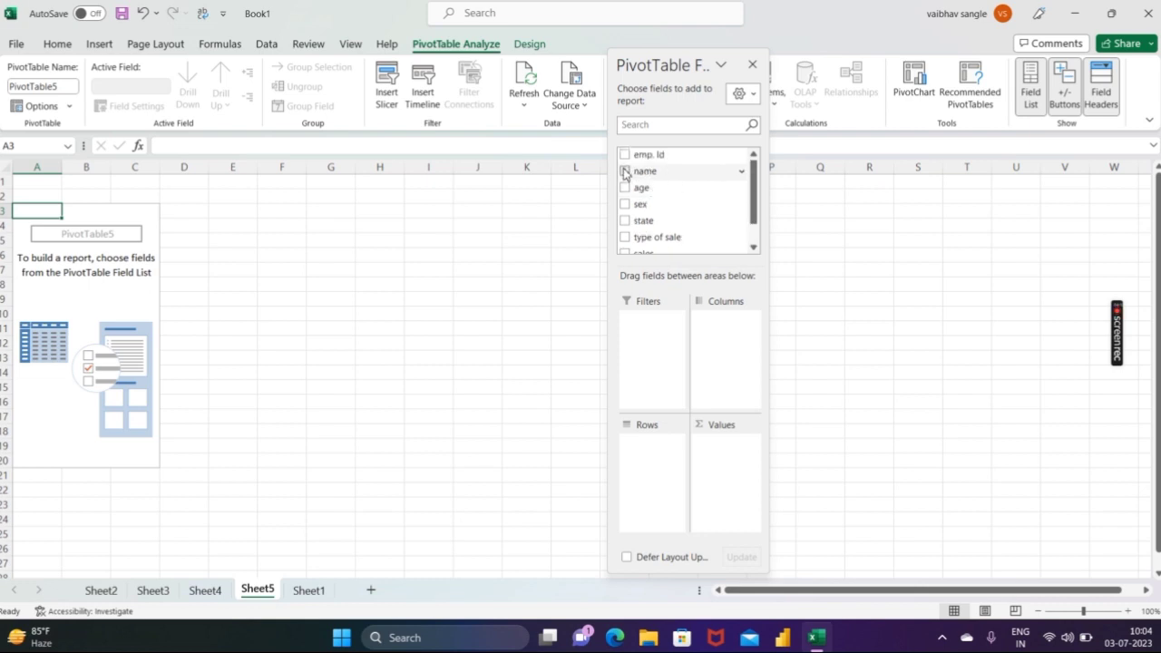
left_click(626, 172)
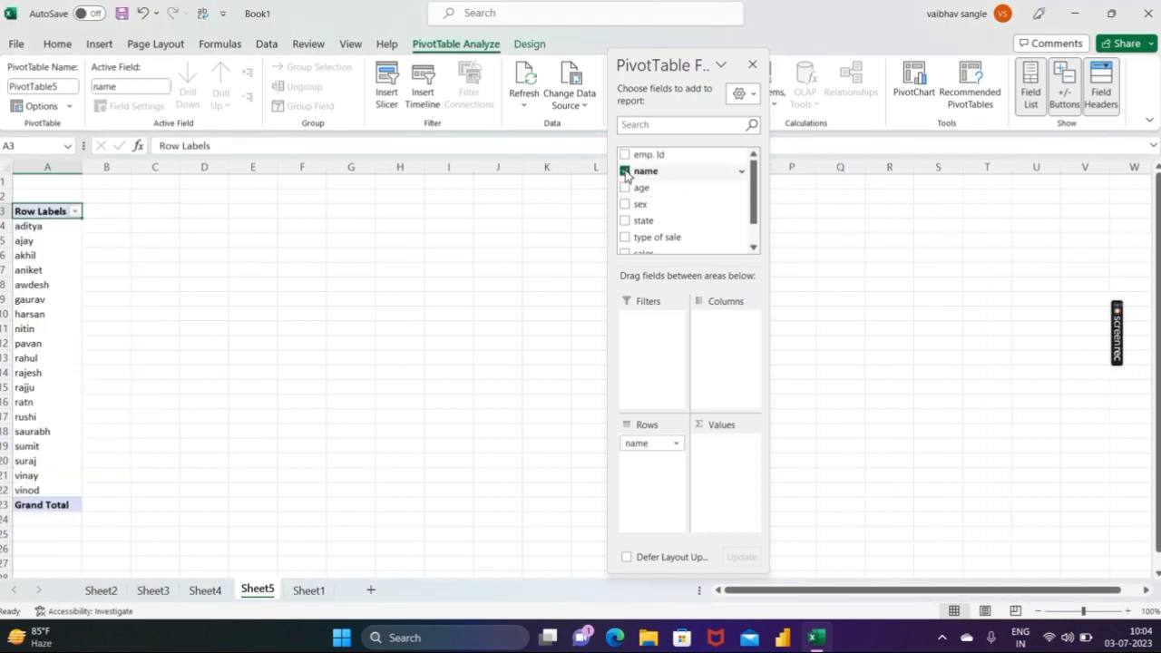
left_click_drag(625, 173, 641, 449)
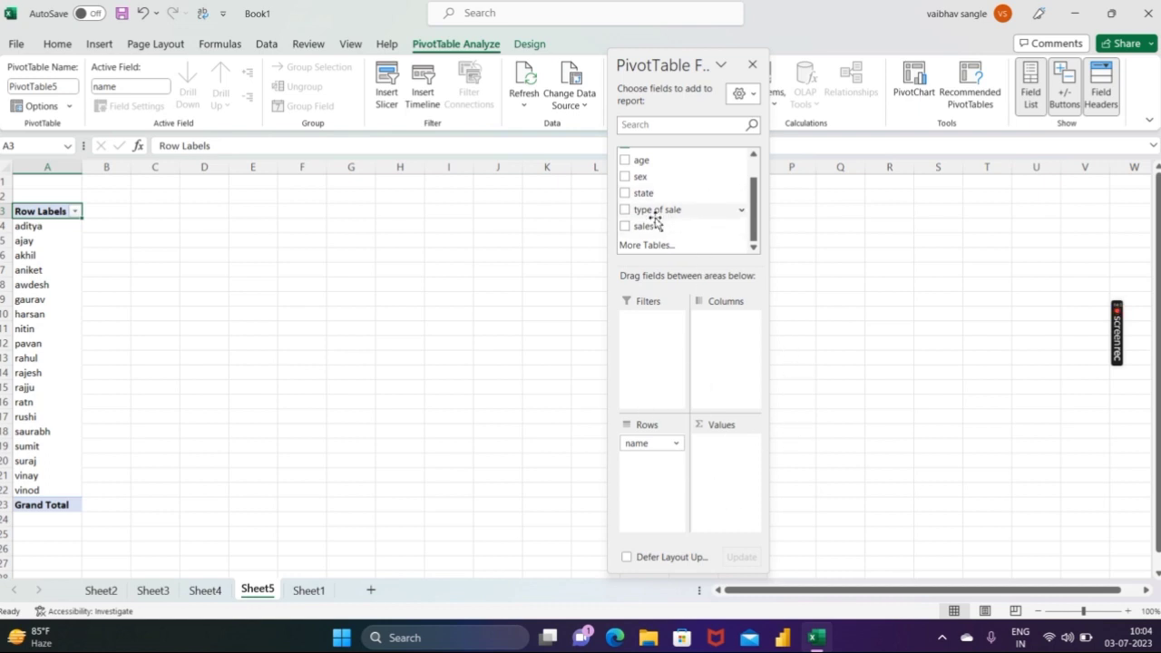
left_click(625, 227)
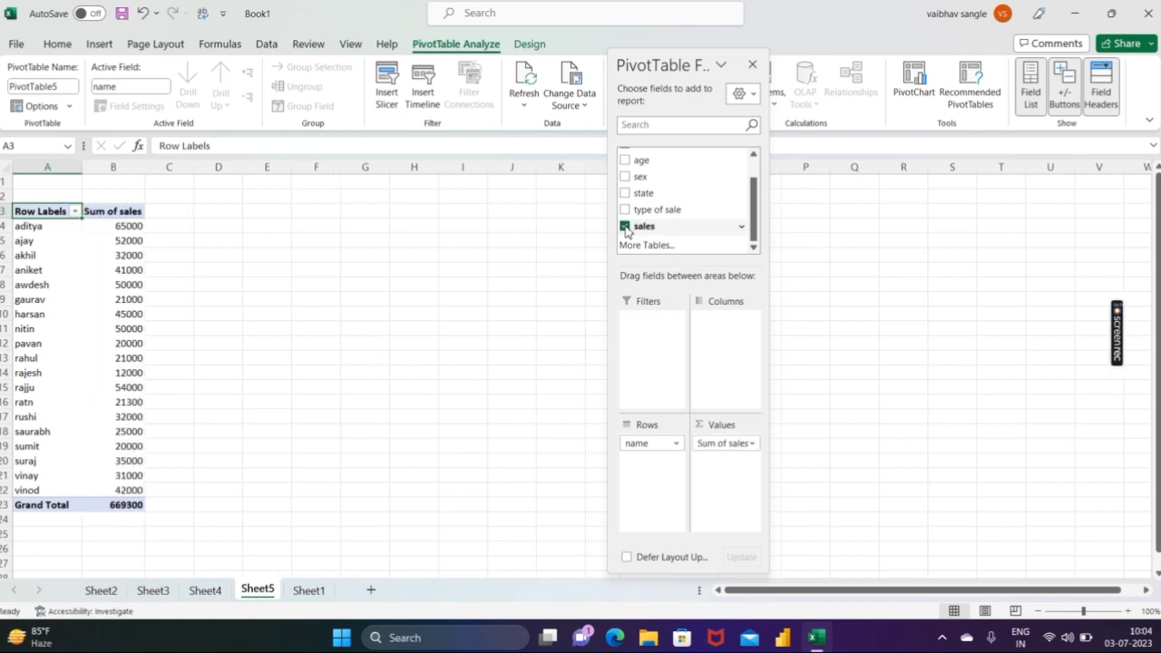
left_click_drag(625, 229, 724, 449)
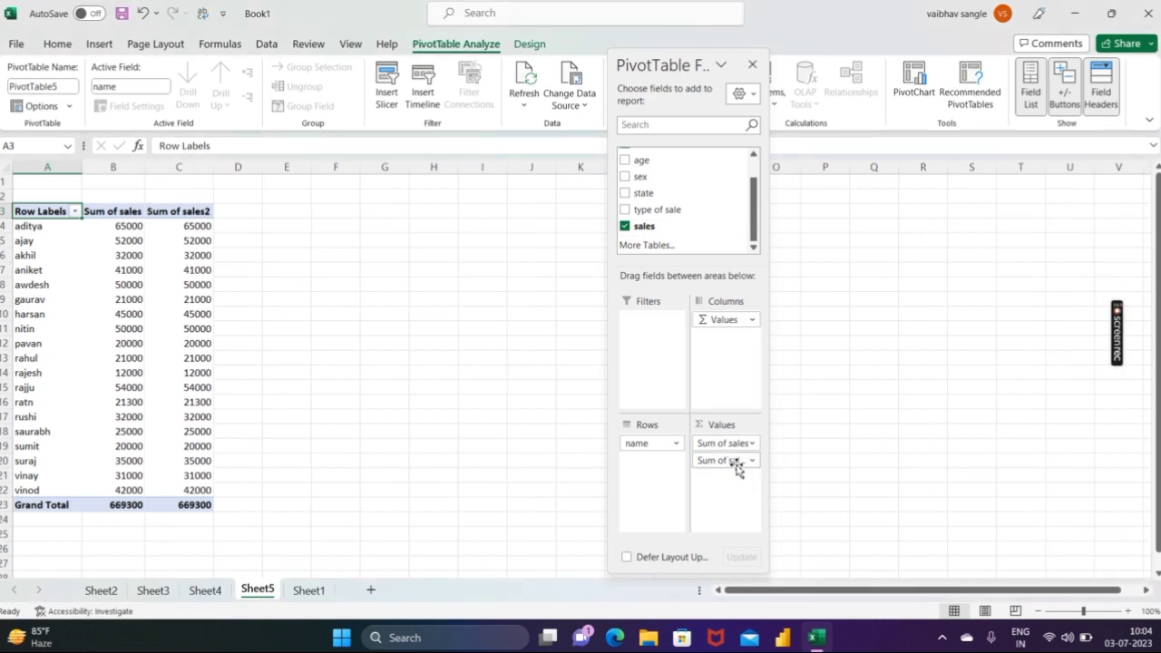
left_click(753, 461)
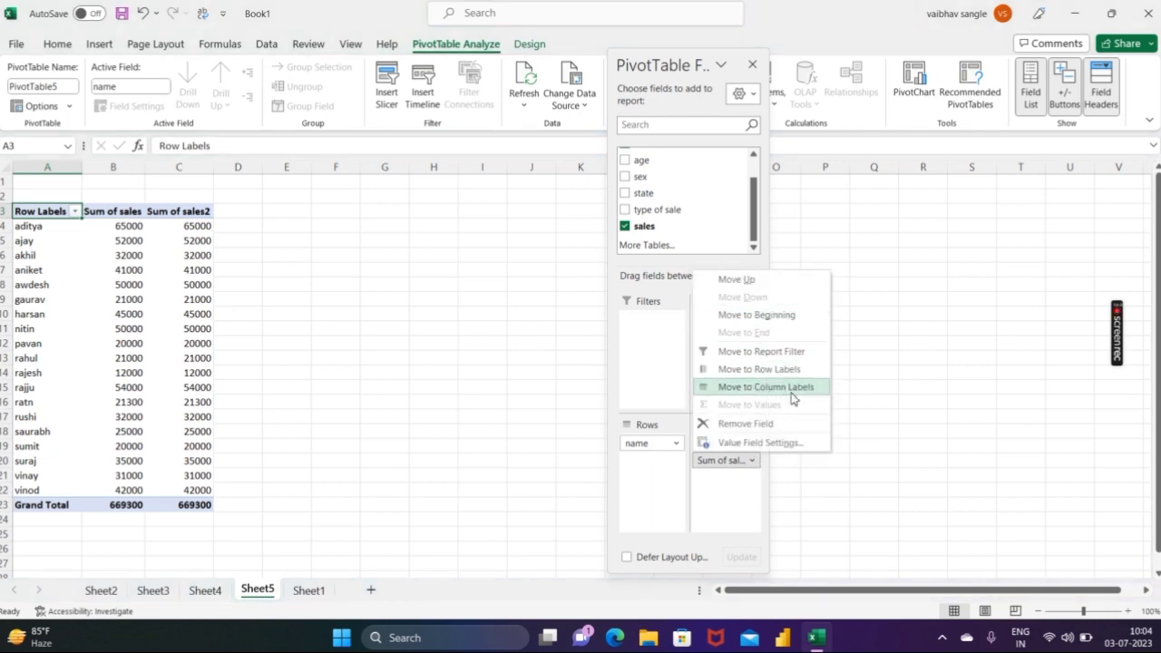
left_click(764, 424)
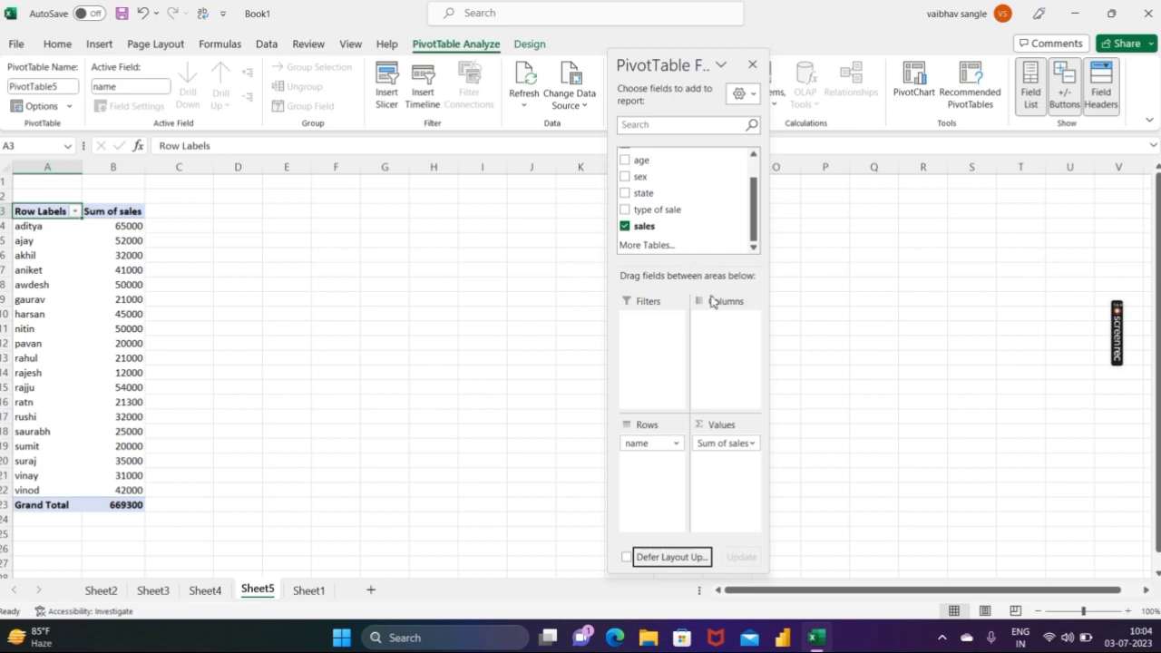
Step: Place the state field in the PivotTable's columns and the type of sale field in its report filter
left_click(626, 195)
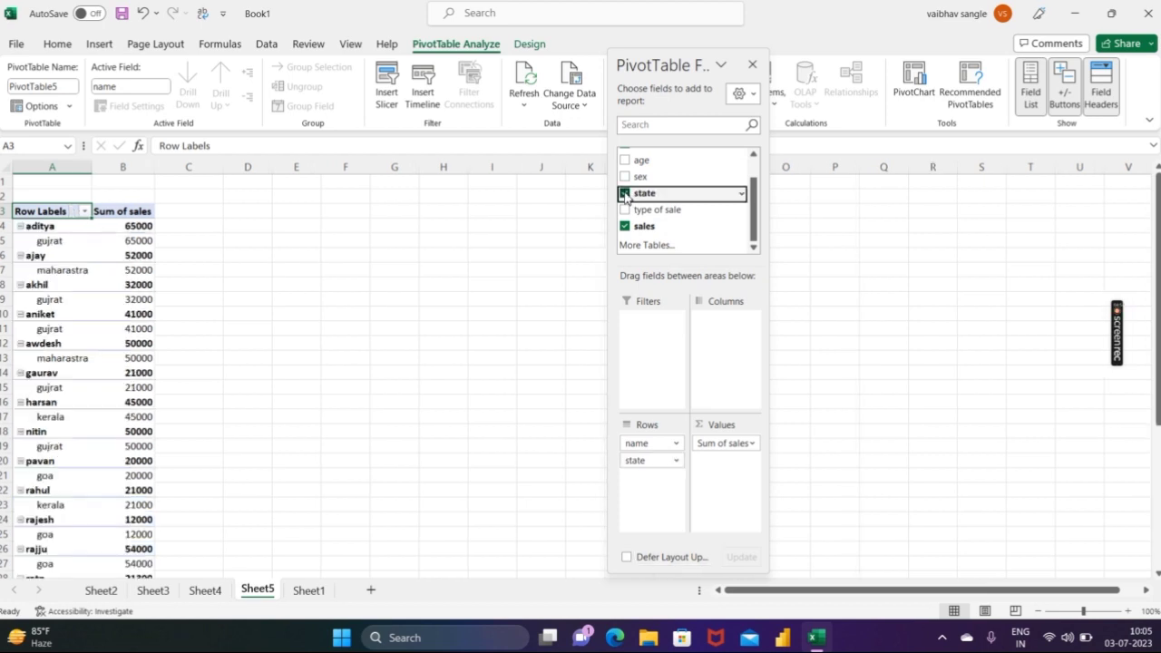
left_click_drag(625, 195, 724, 320)
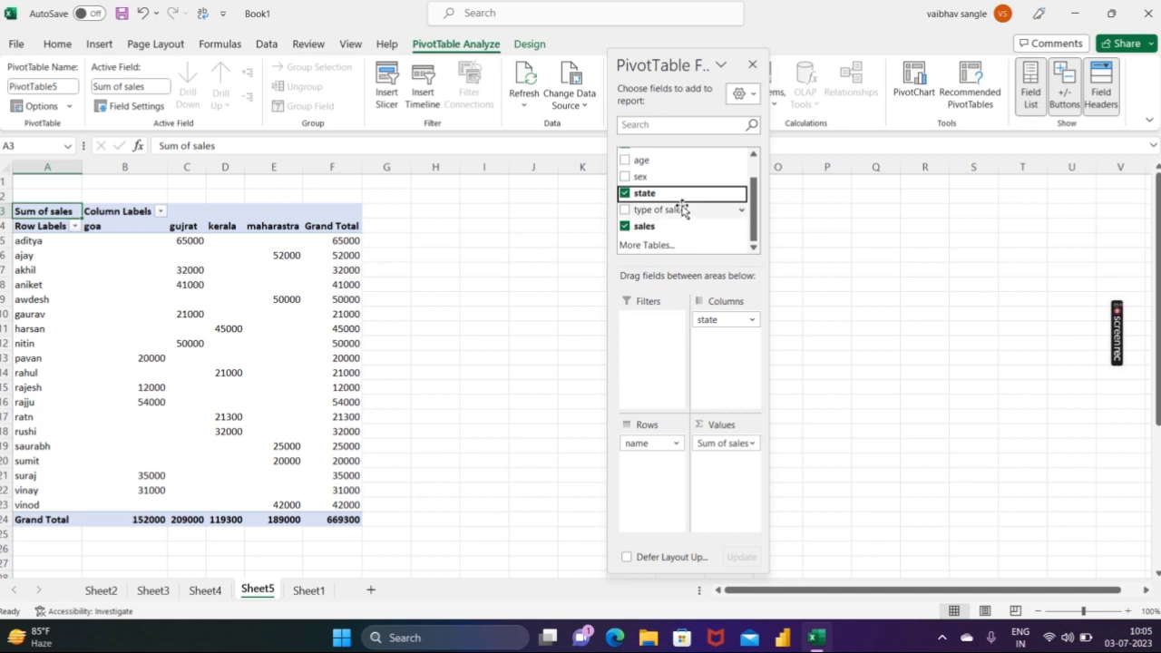
scroll(683, 209, "up", 1)
scroll(682, 209, "down", 1)
left_click(628, 215)
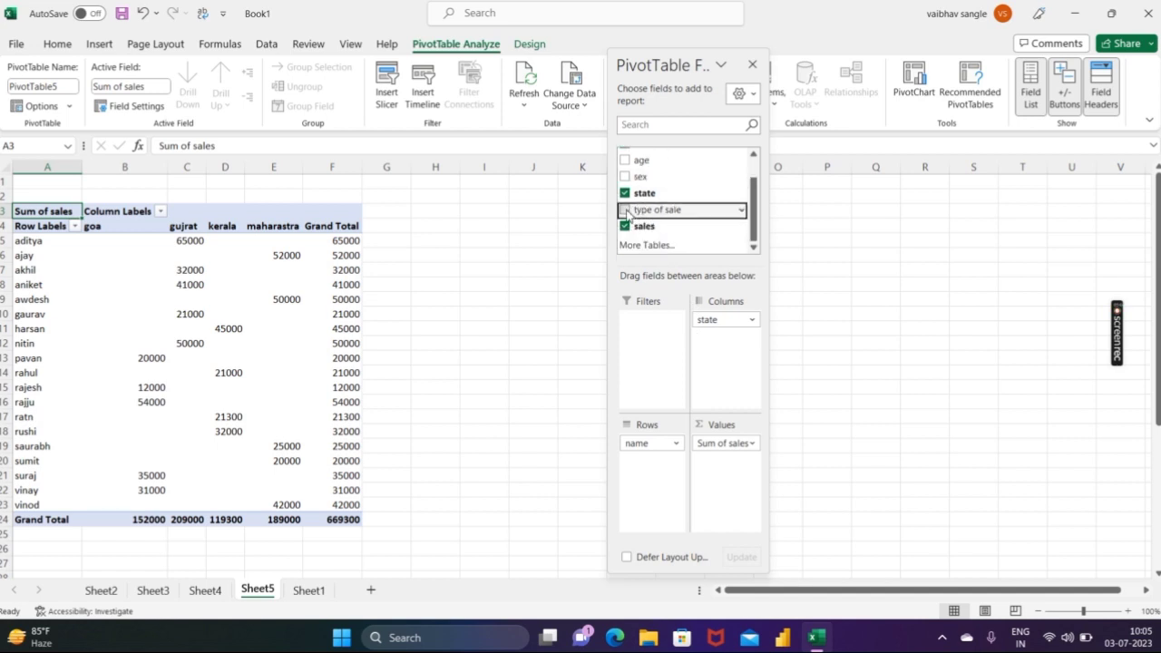
left_click(625, 210)
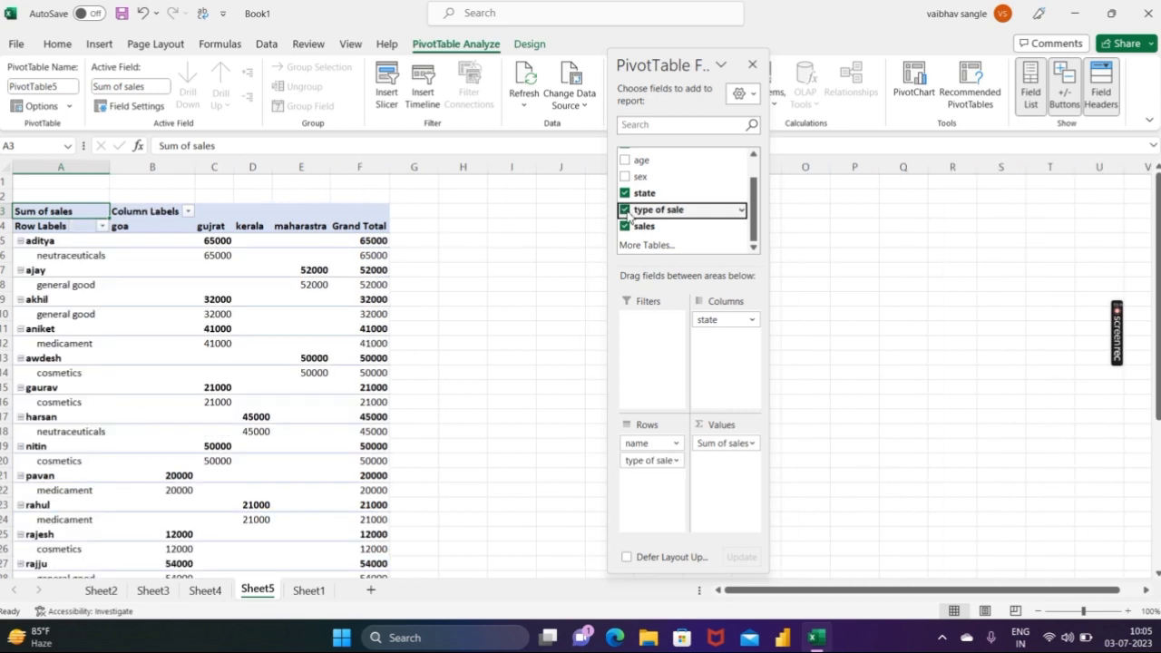
left_click_drag(644, 209, 637, 331)
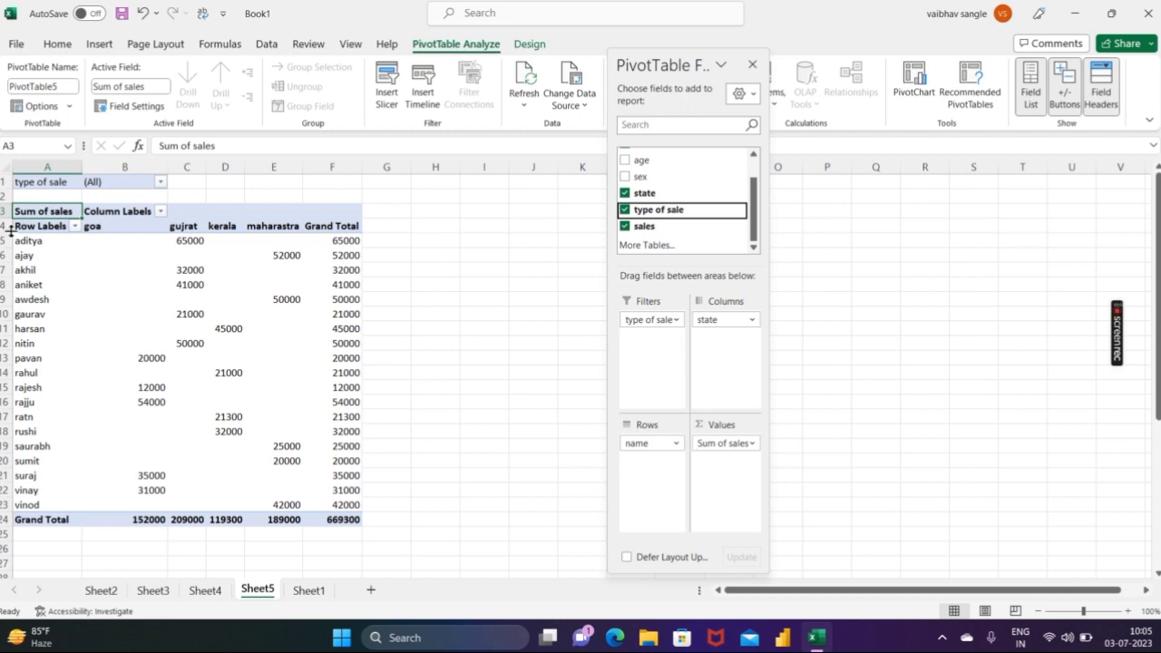
Step: Filter the PivotTable by type of sale to show only medicament
scroll(245, 284, "up", 5)
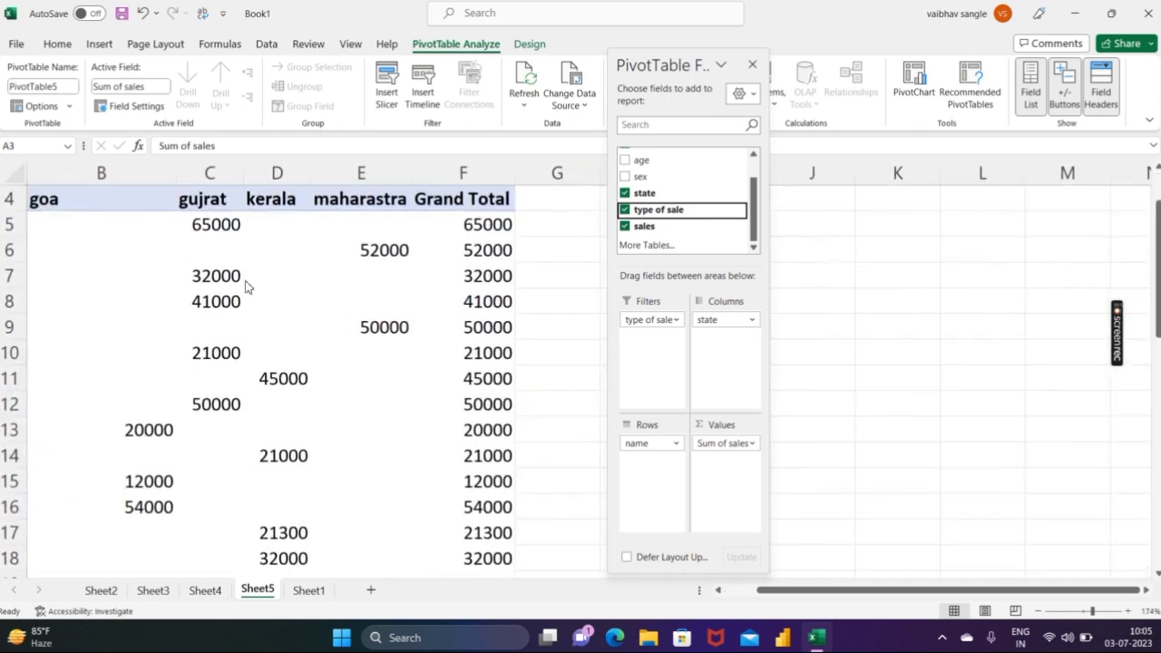
scroll(245, 285, "down", 2)
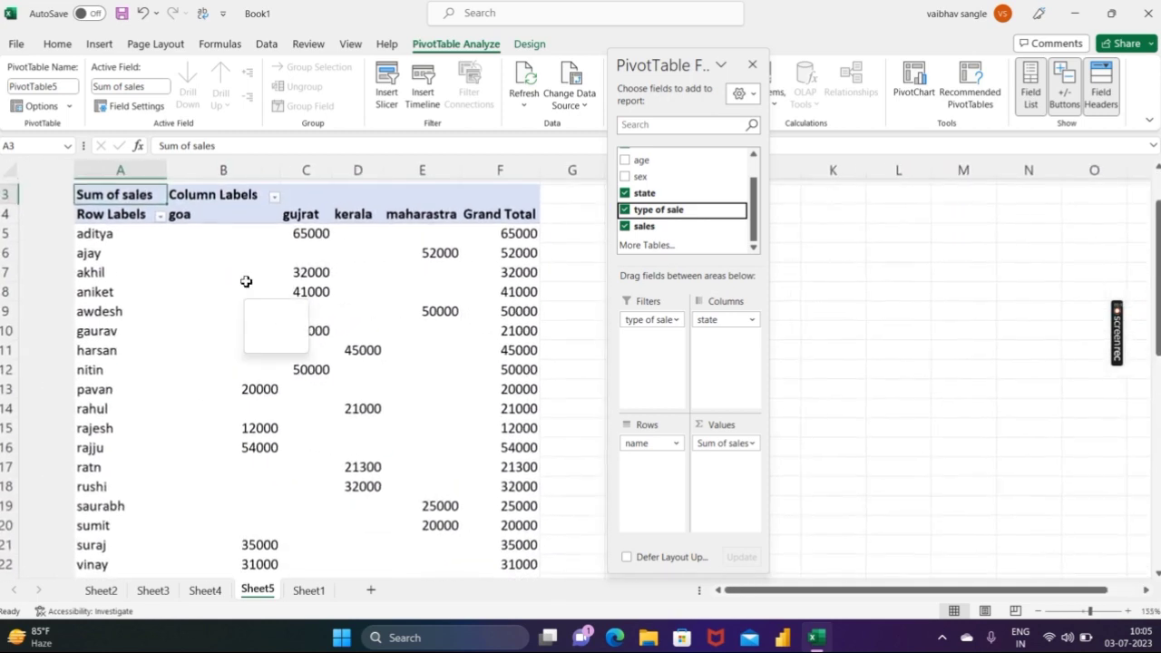
scroll(246, 282, "down", 2)
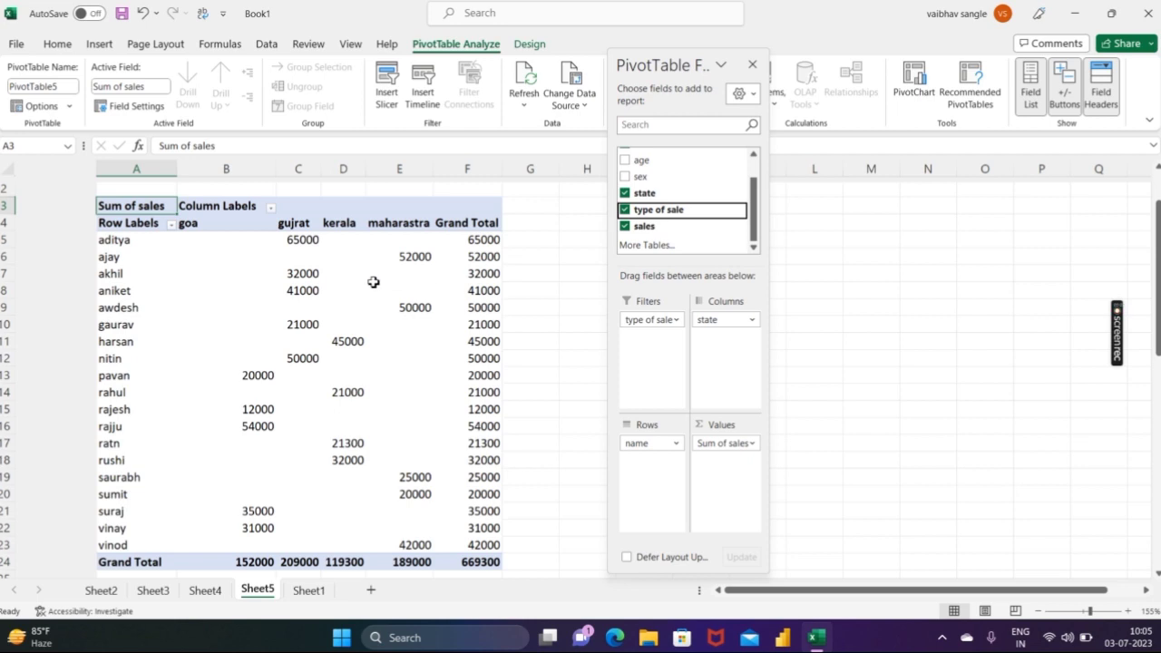
scroll(373, 282, "down", 5)
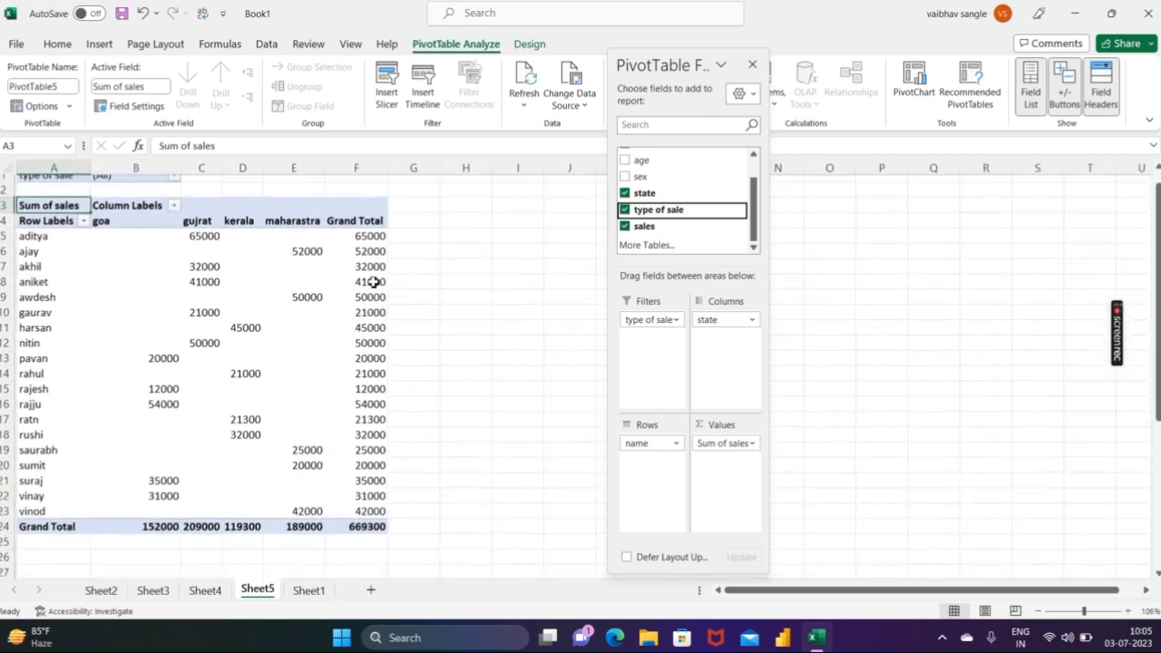
scroll(373, 282, "up", 1)
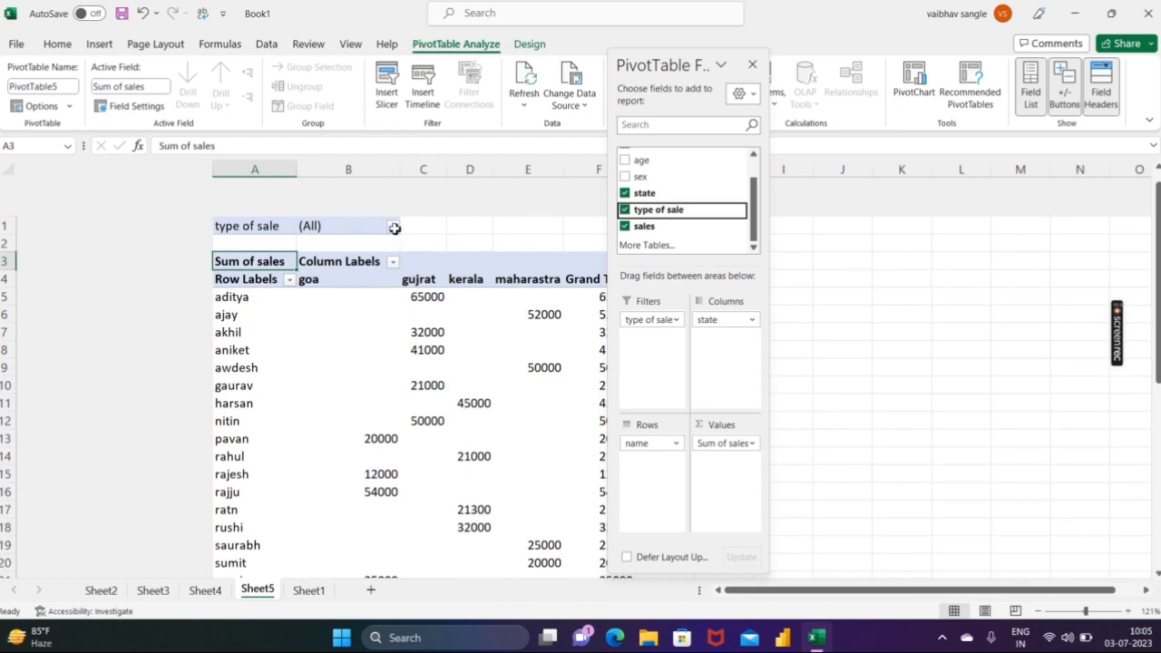
left_click(395, 229)
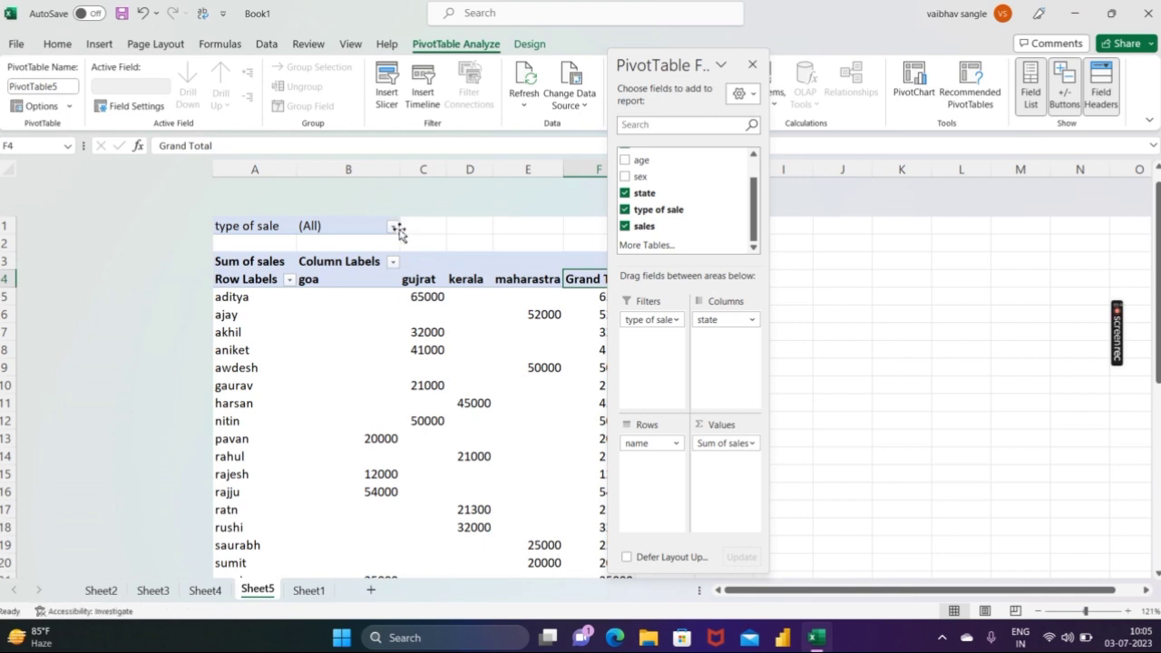
scroll(383, 235, "right", 3)
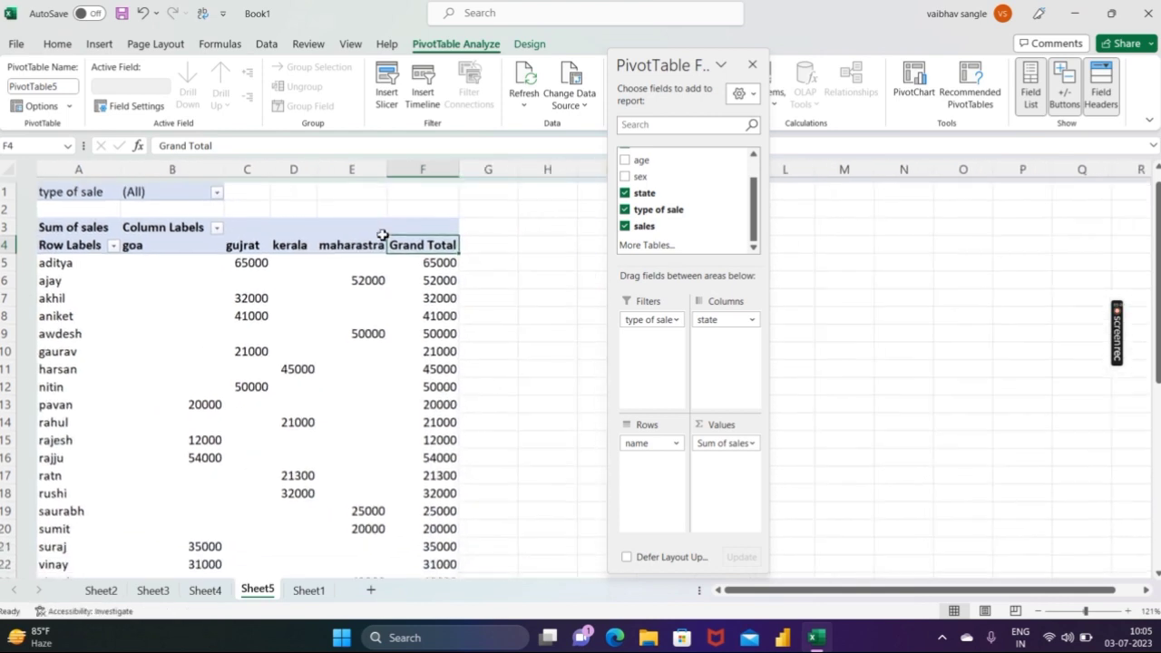
left_click(197, 188)
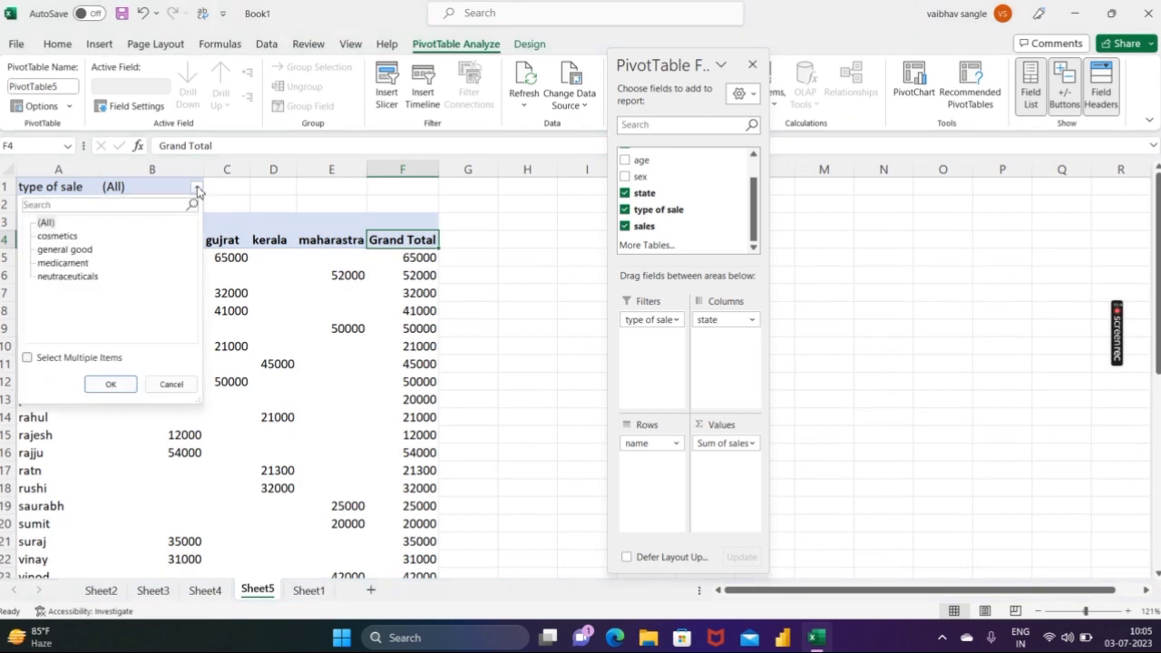
left_click(72, 264)
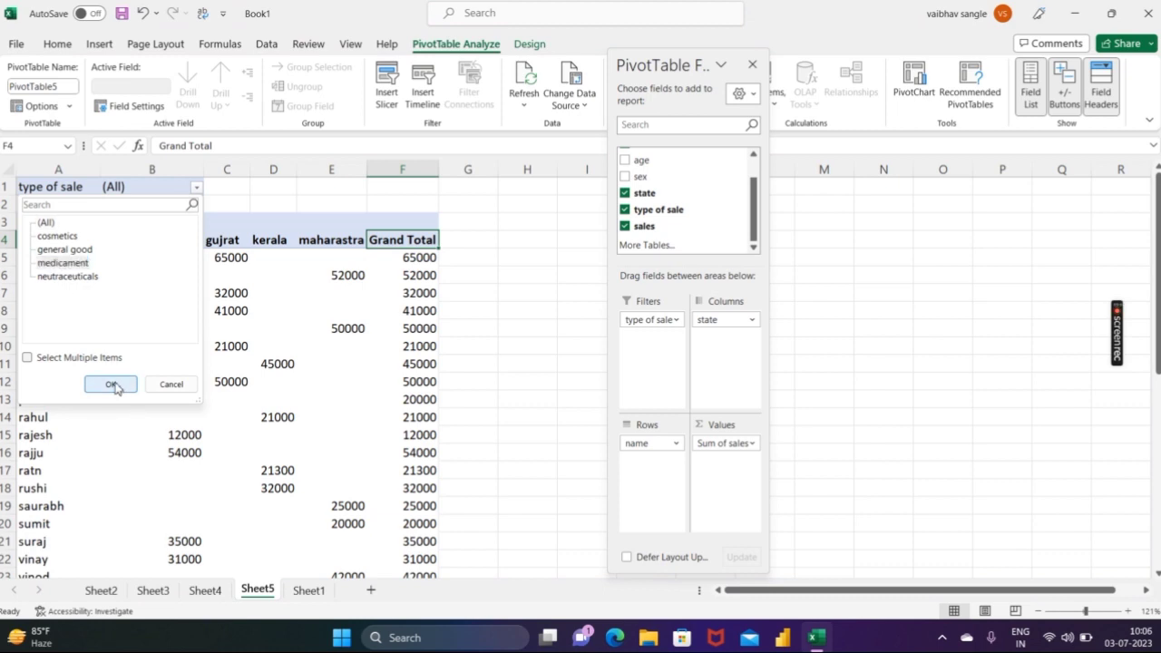
left_click(58, 264)
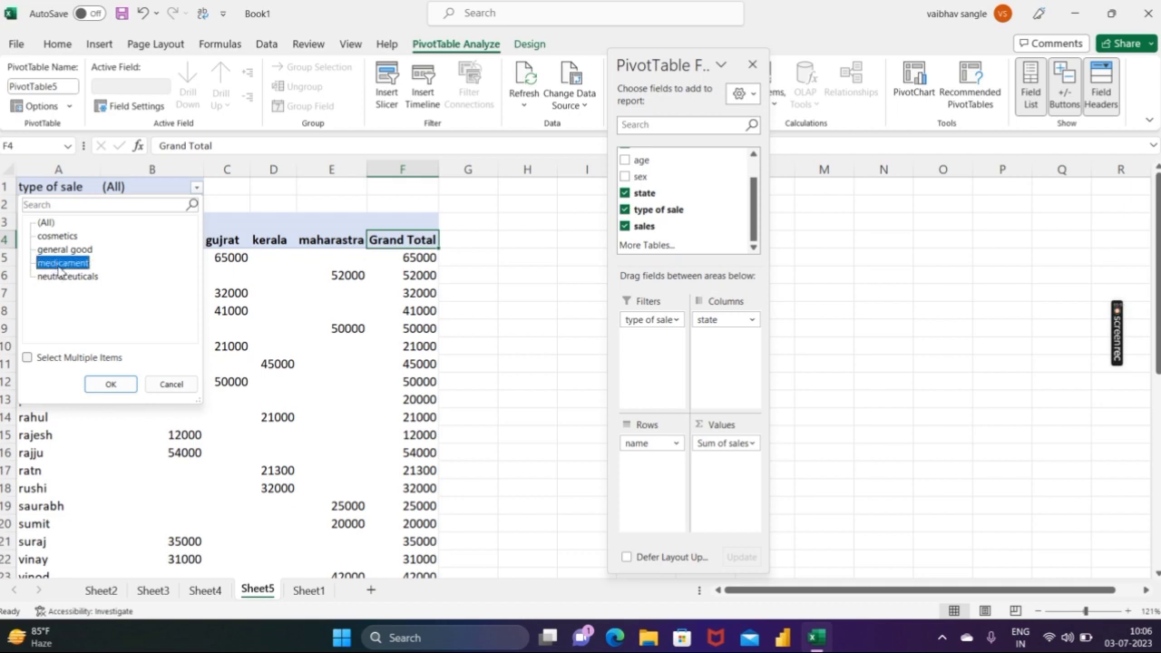
left_click(110, 384)
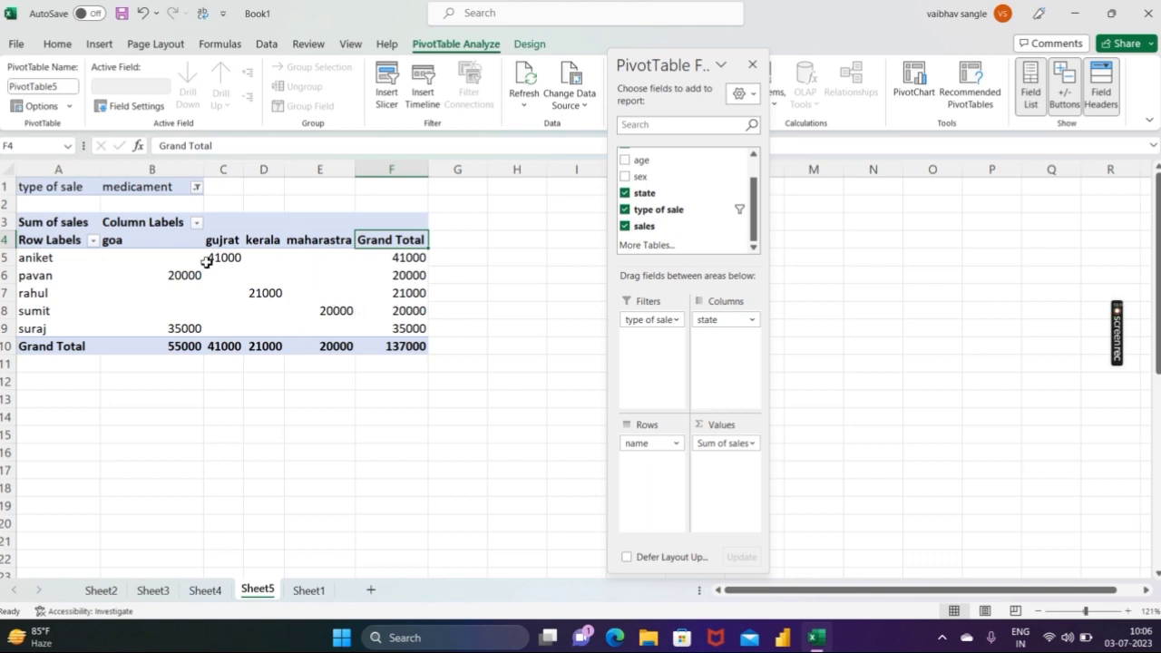
Step: Restrict the PivotTable's state columns to goa only and examine the filtered sales by name
scroll(207, 261, "up", 1)
scroll(207, 260, "down", 2)
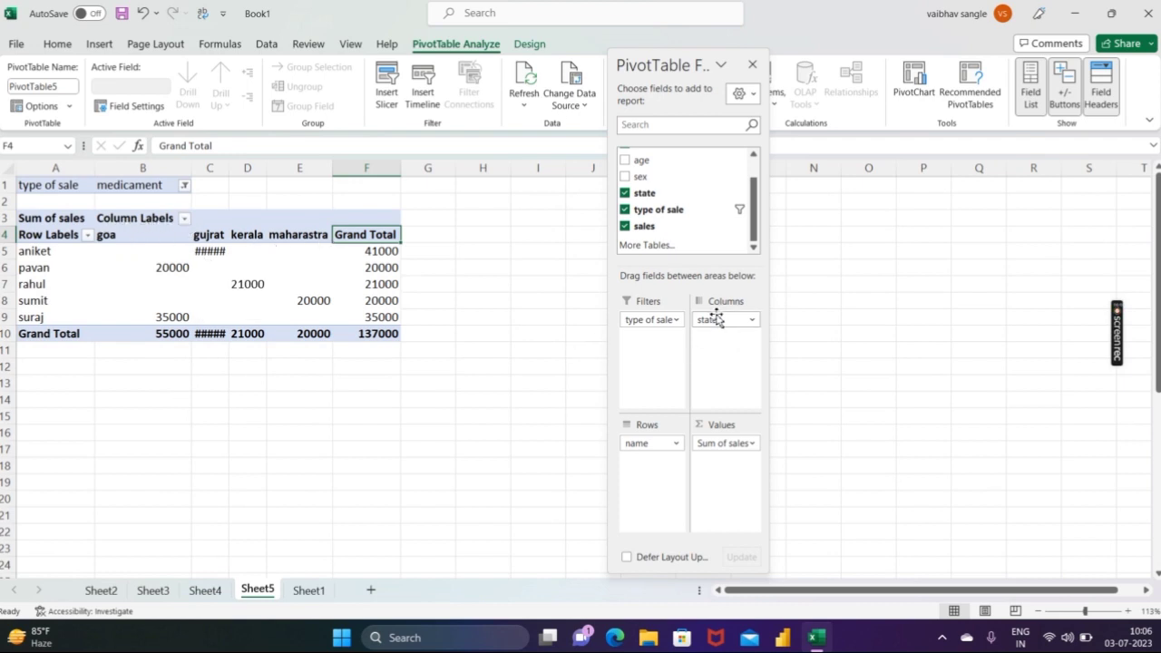
left_click(184, 218)
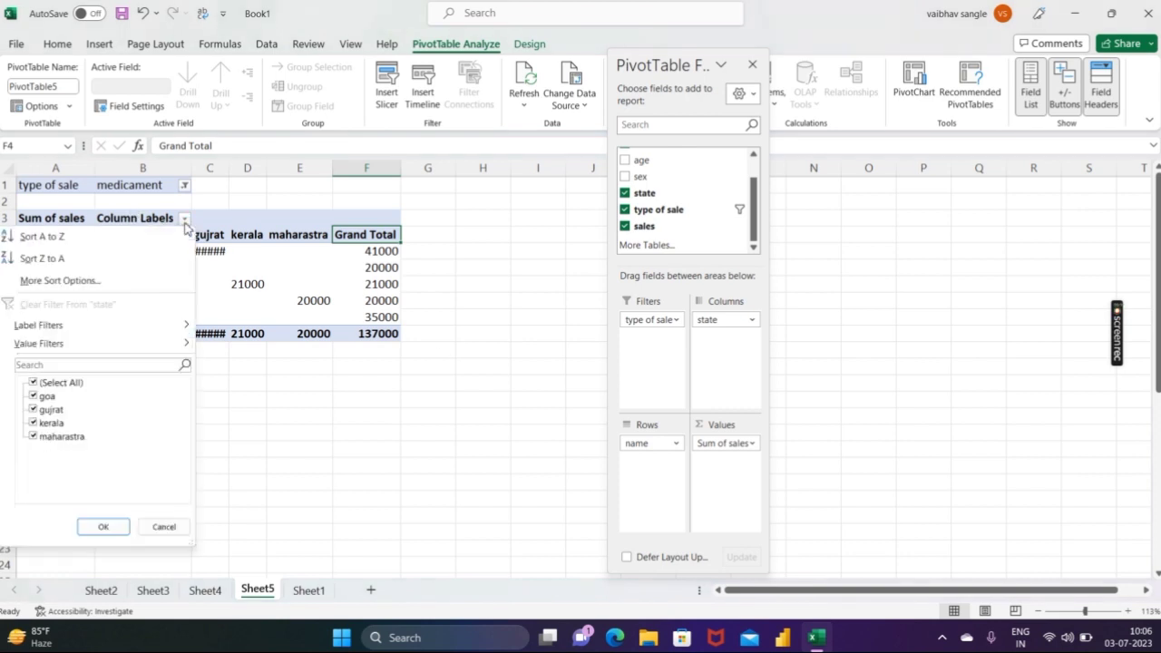
left_click(32, 383)
left_click(32, 383)
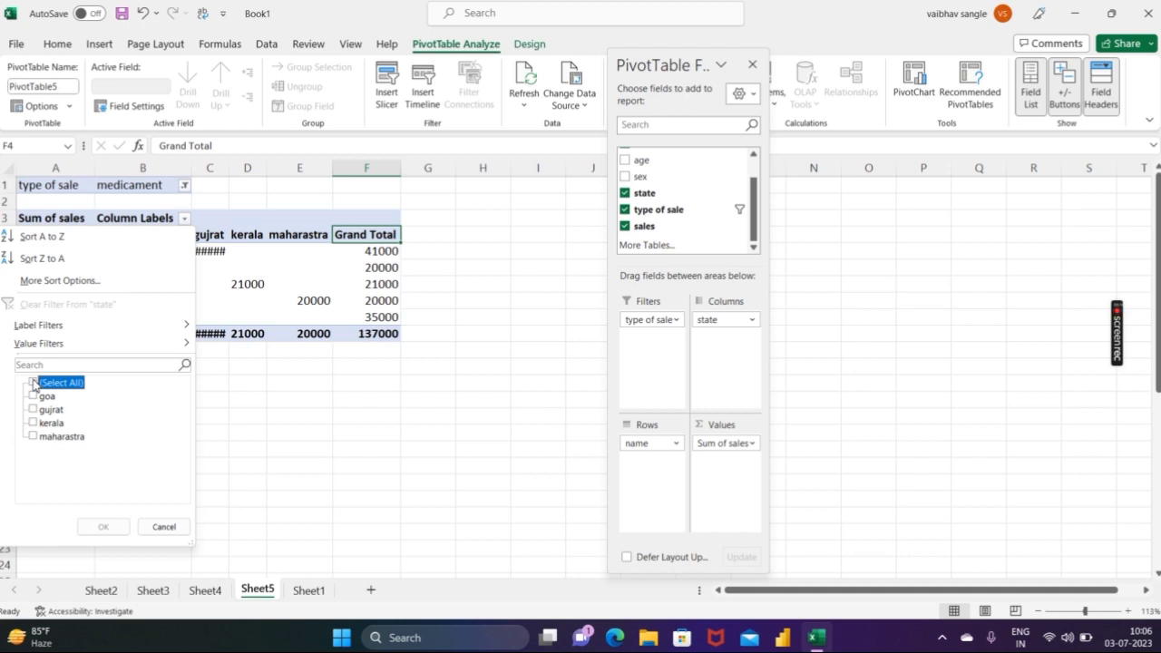
left_click(34, 397)
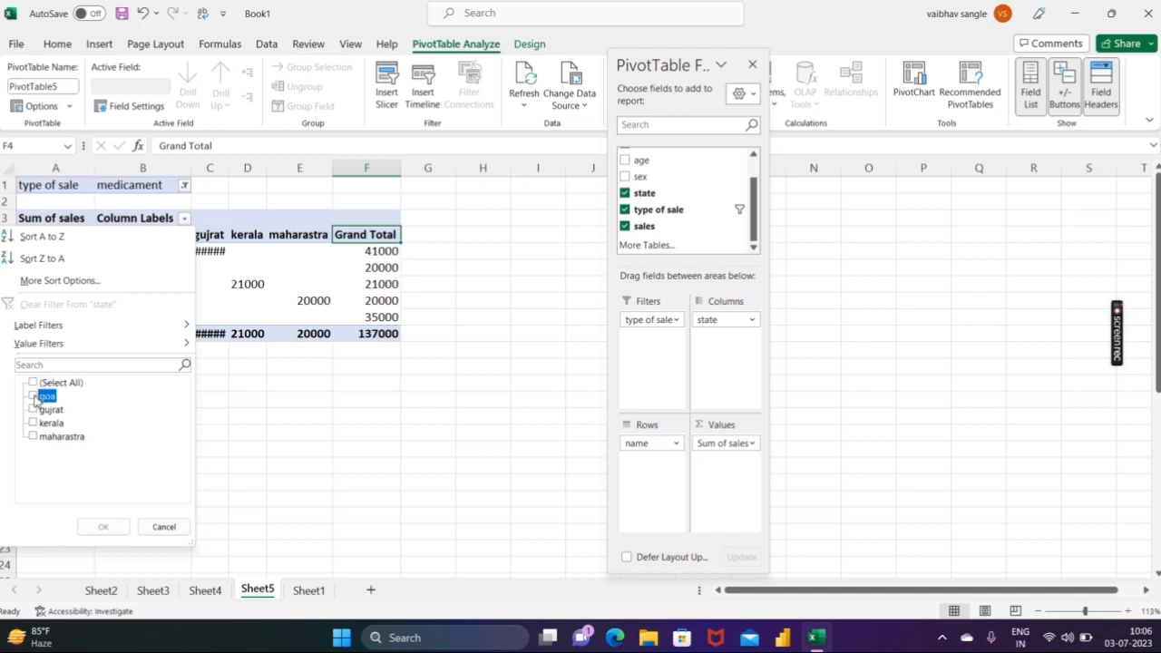
left_click(104, 527)
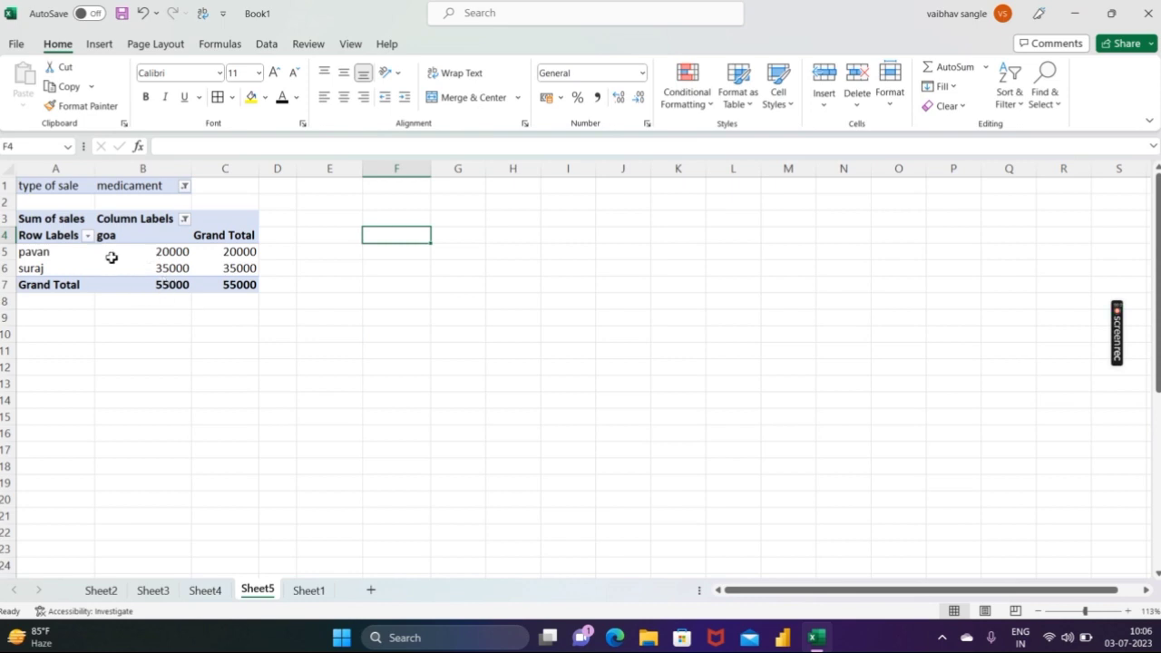
scroll(47, 273, "up", 8)
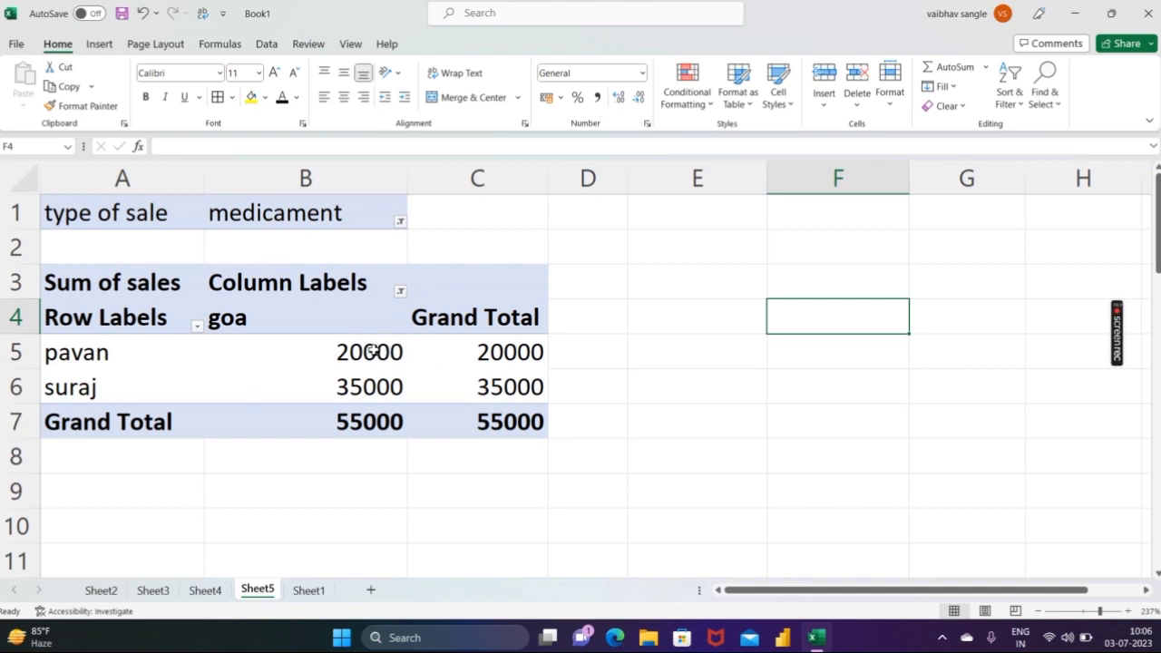
mouse_move(371, 352)
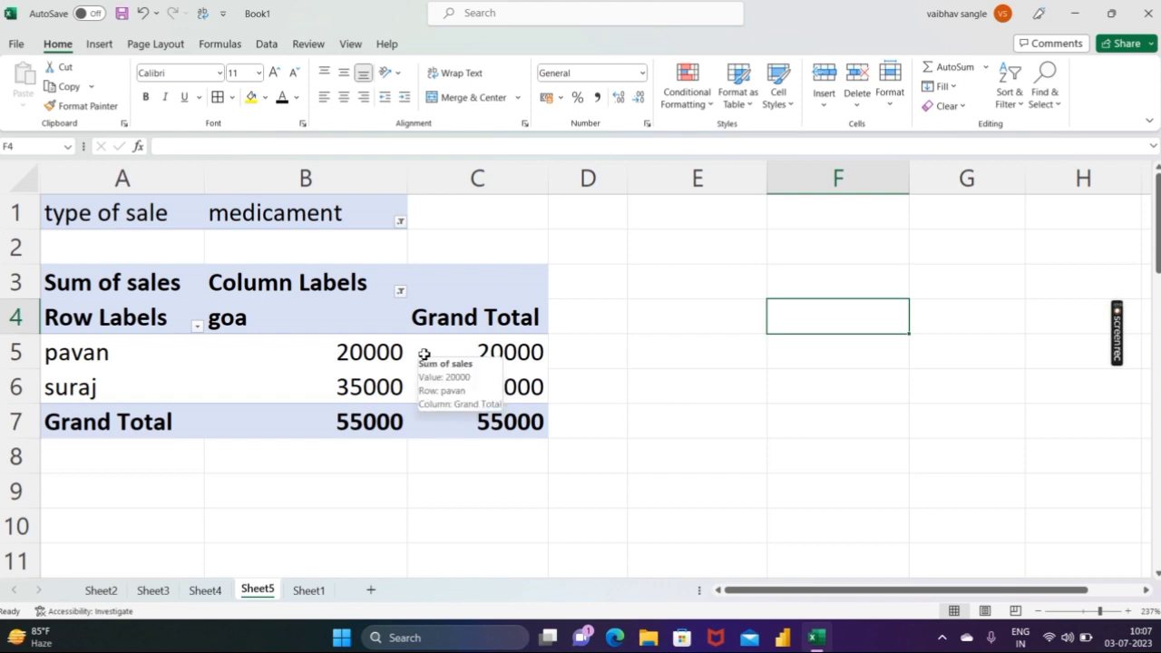
scroll(424, 353, "down", 2)
scroll(423, 354, "down", 1)
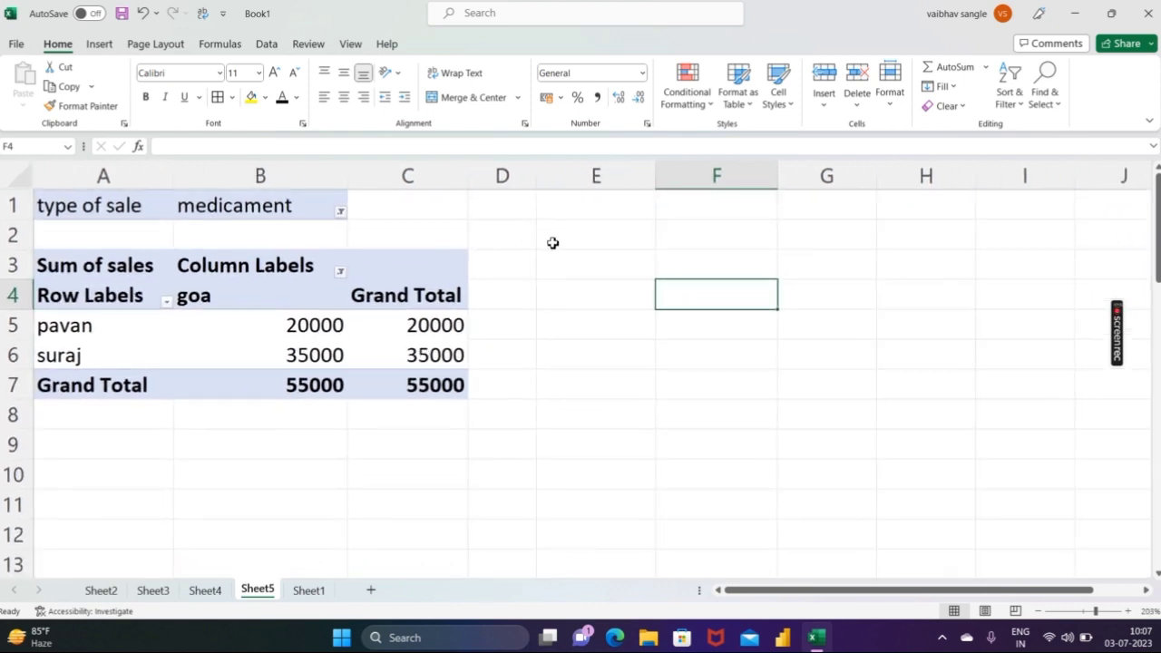
Step: Create another blank PivotTable on a new worksheet from the employee sales data in Sheet1, range C6:I25
scroll(435, 345, "left", 1)
left_click(312, 591)
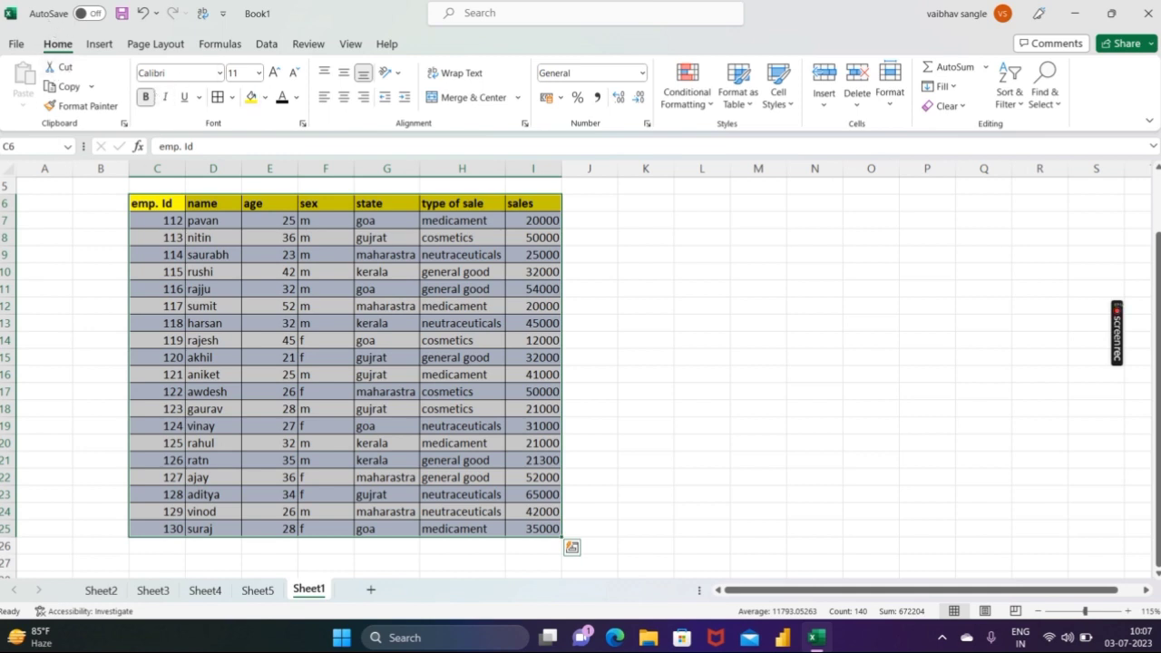
left_click(97, 46)
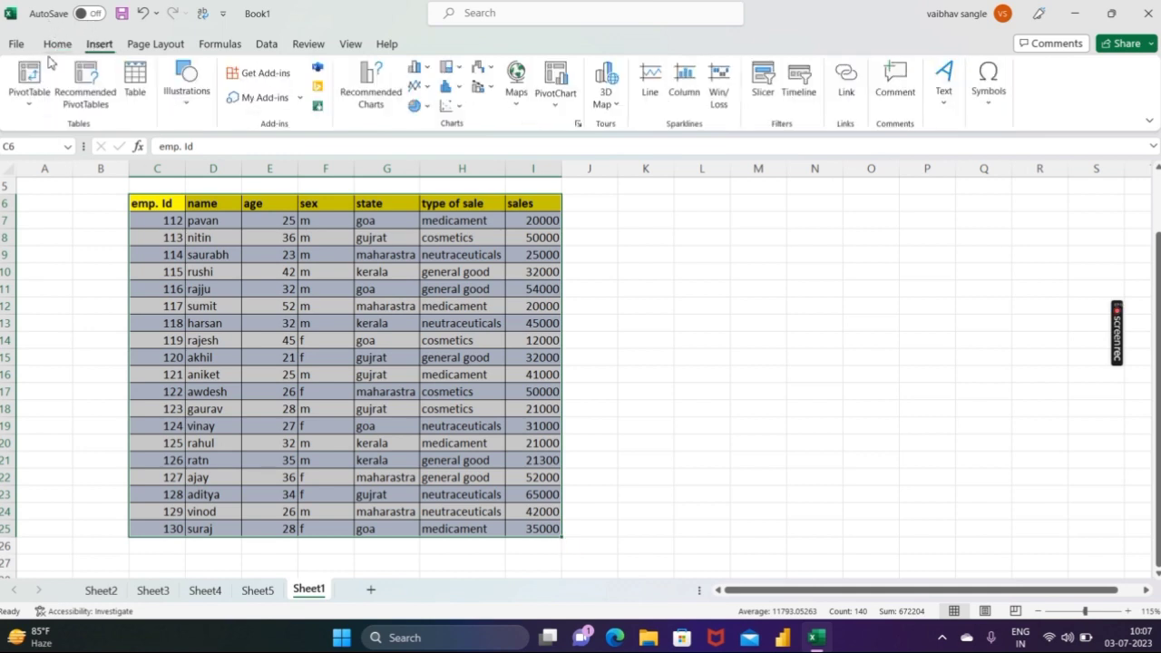
left_click(22, 80)
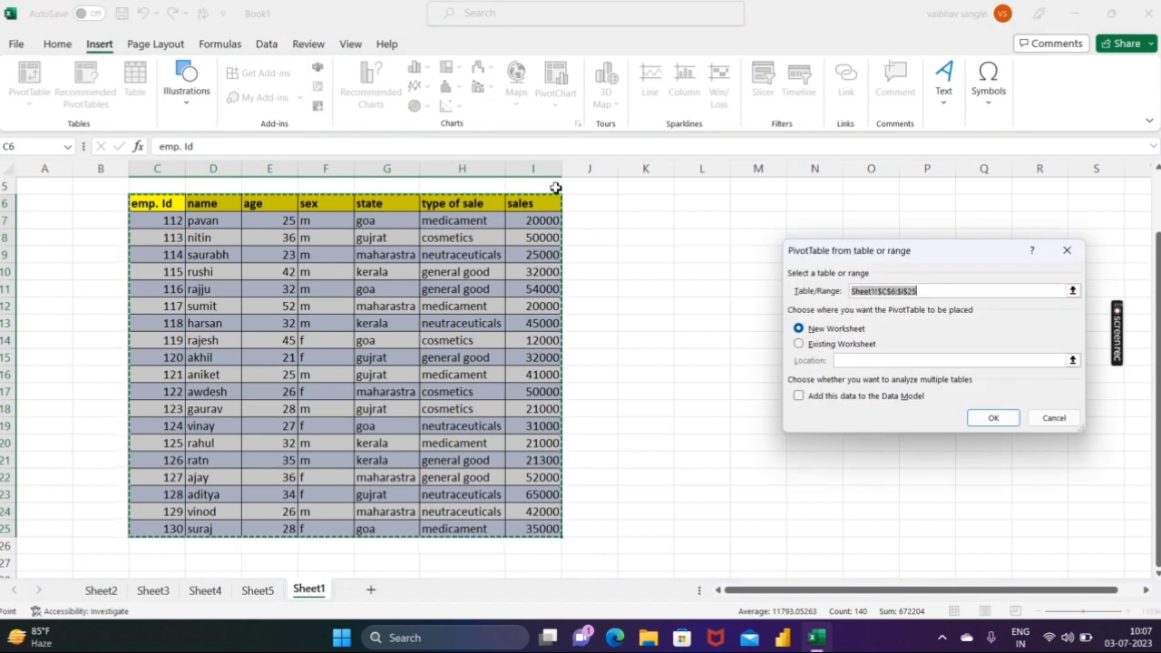
left_click(991, 418)
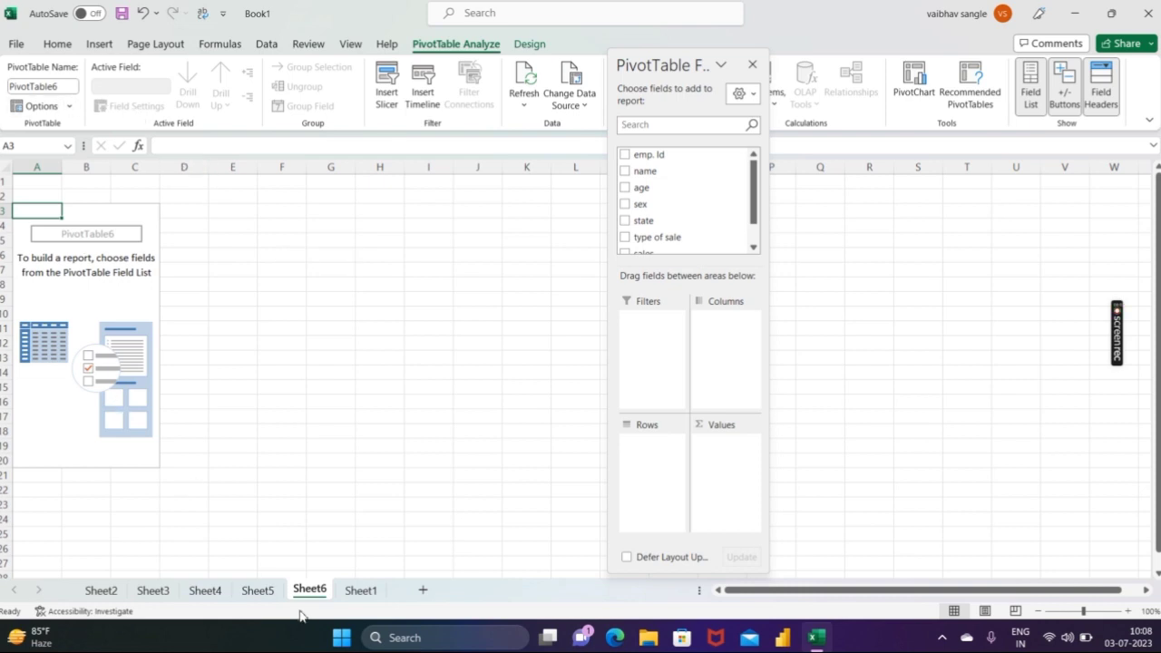
Step: Insert the recommended PivotTable "Sum of sales by state" from the employee sales data in range C6:I25 of Sheet1
left_click(359, 591)
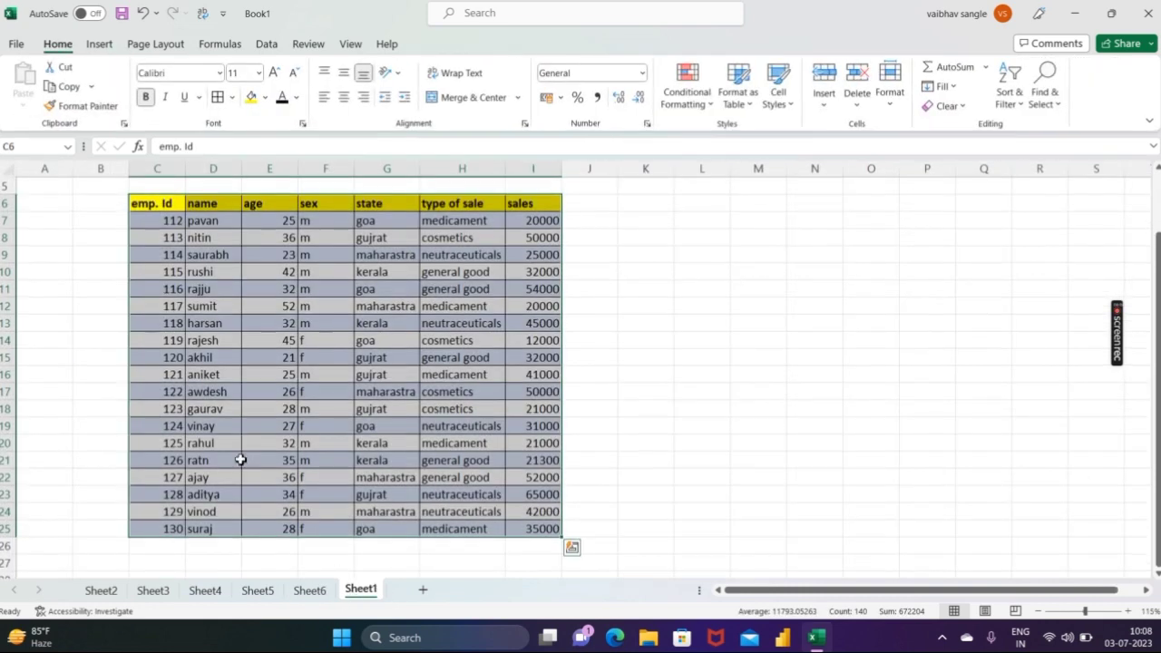
left_click(71, 270)
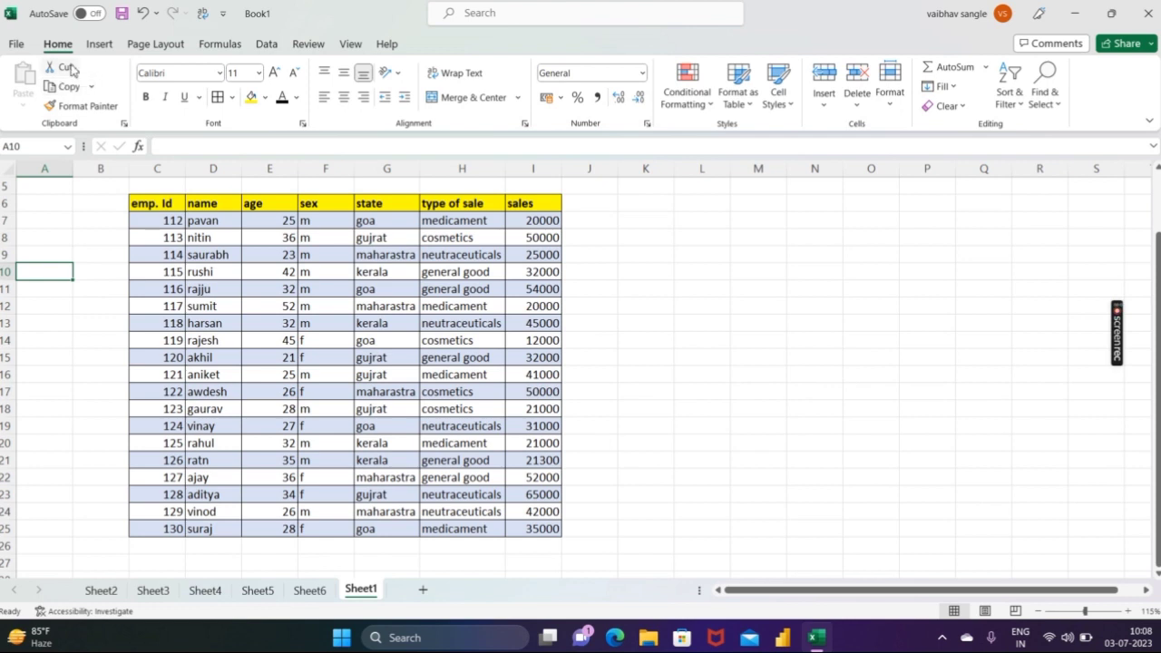
left_click(99, 44)
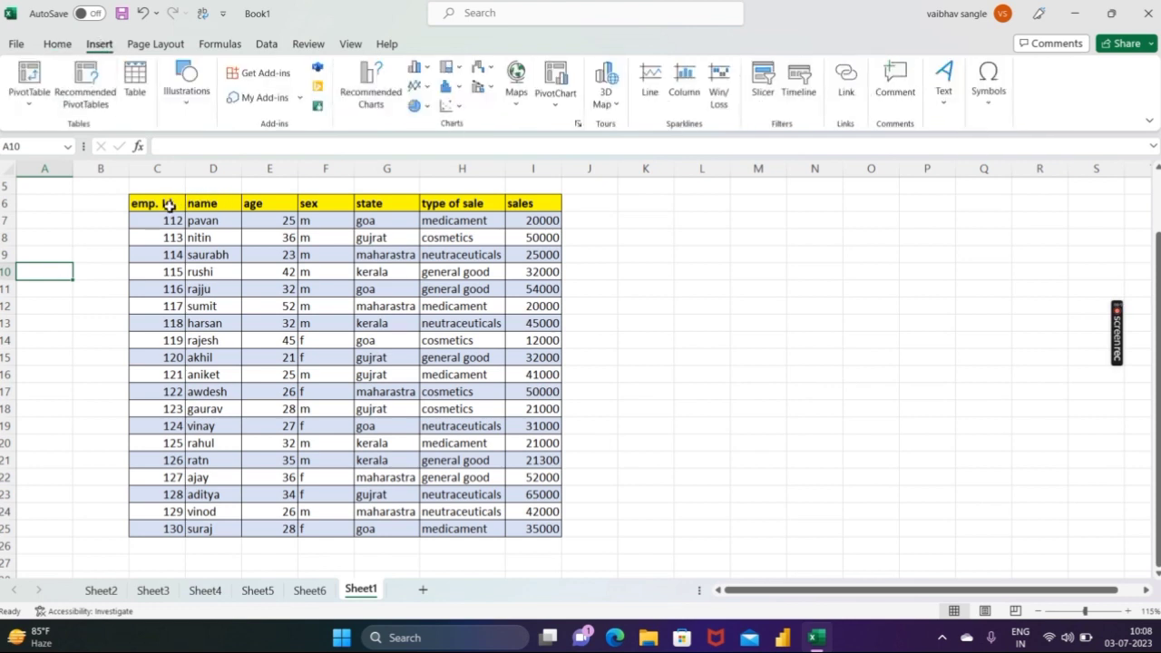
left_click_drag(168, 203, 542, 515)
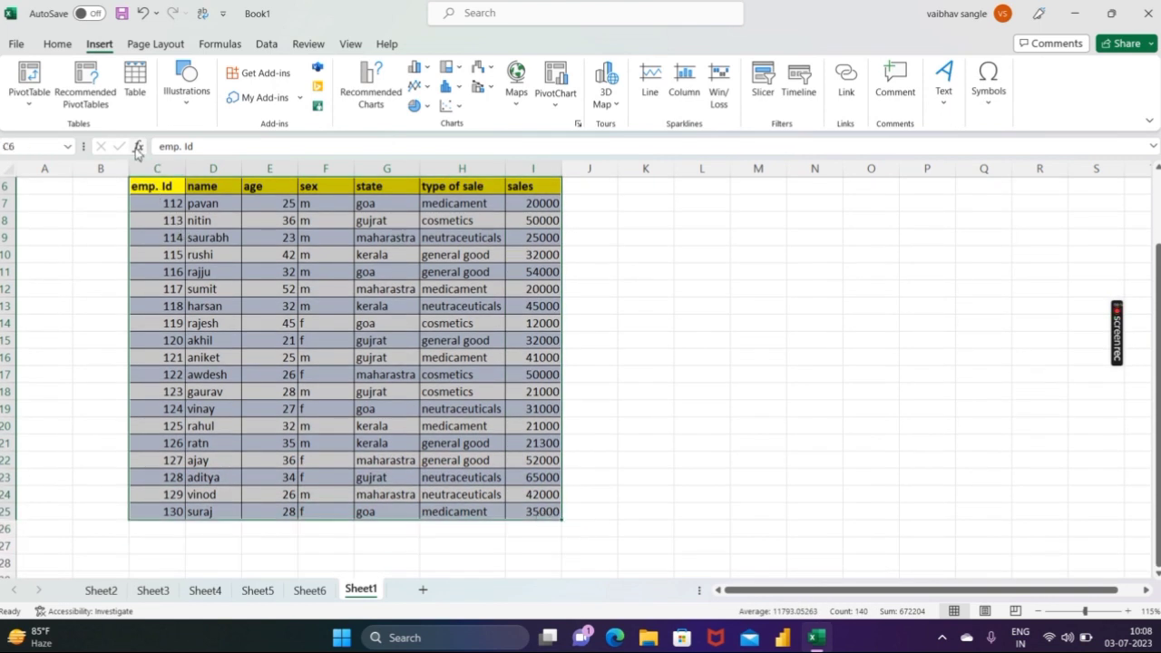
left_click(87, 83)
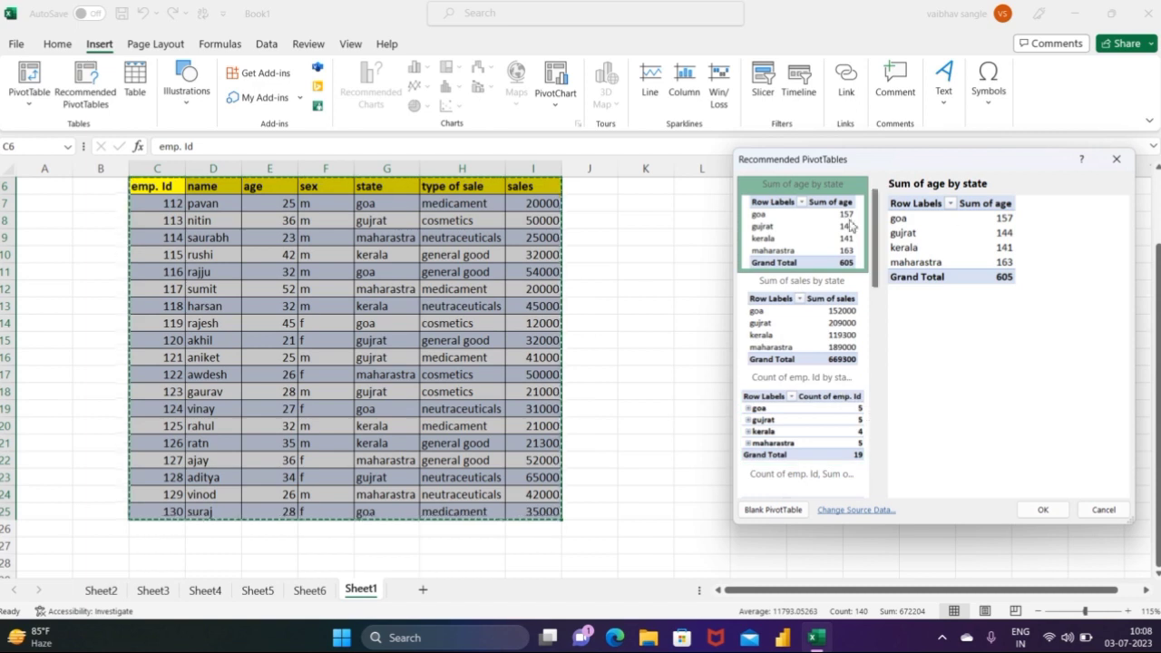
left_click(811, 313)
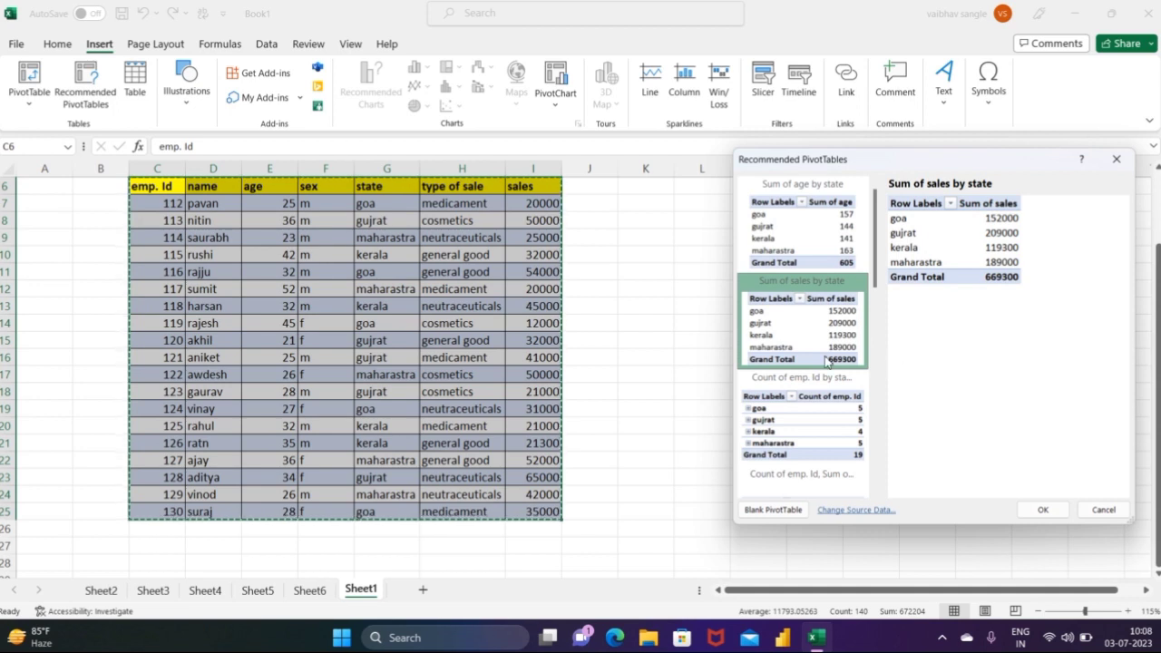
scroll(828, 361, "down", 5)
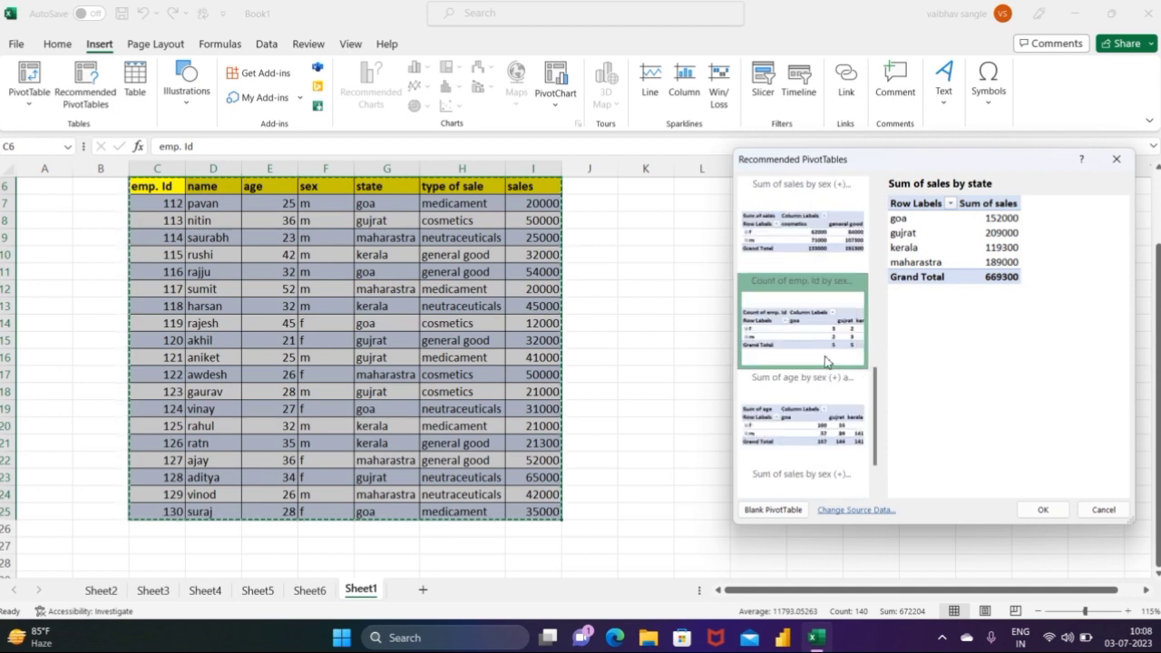
scroll(825, 345, "up", 5)
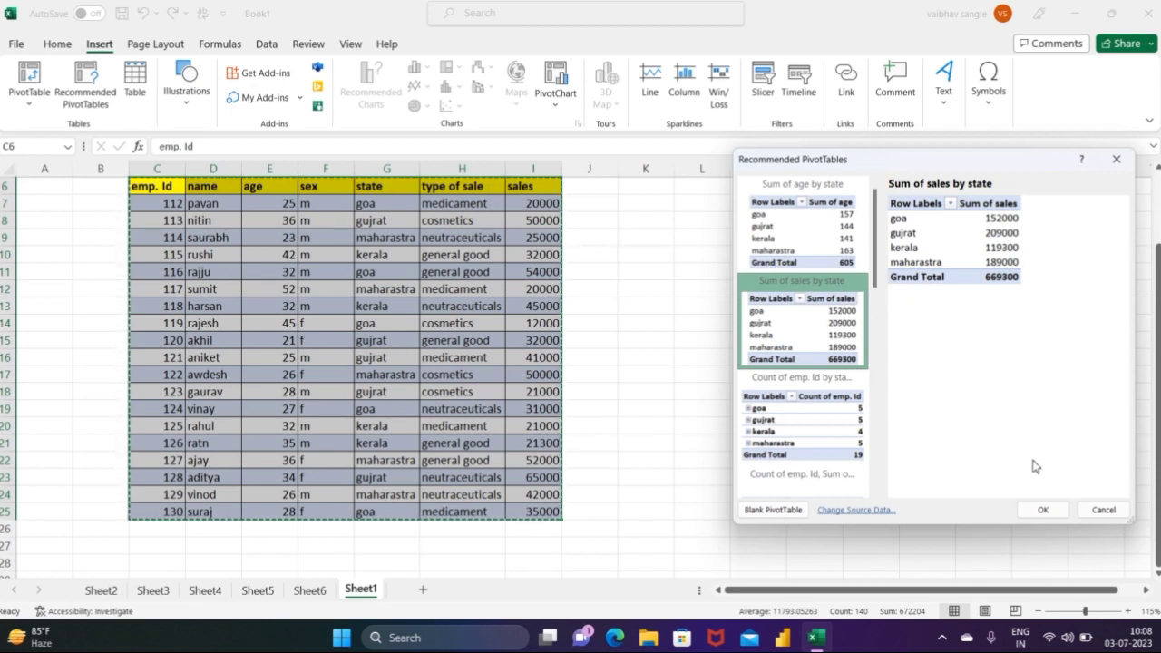
left_click(1043, 510)
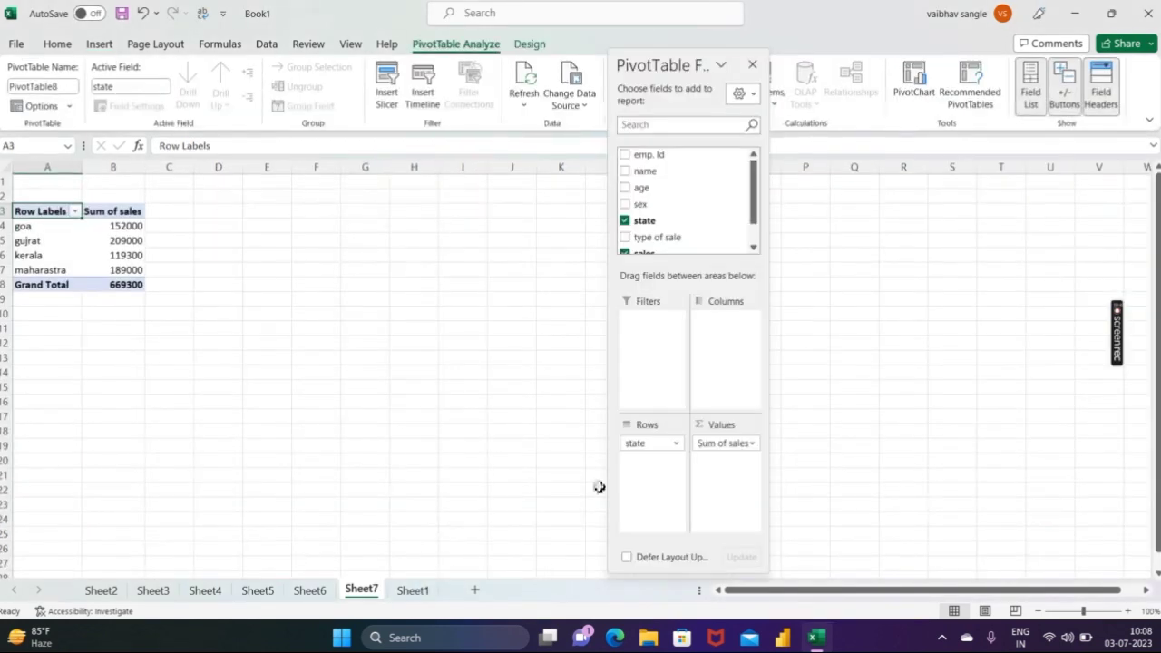
scroll(175, 386, "up", 5, "ctrl")
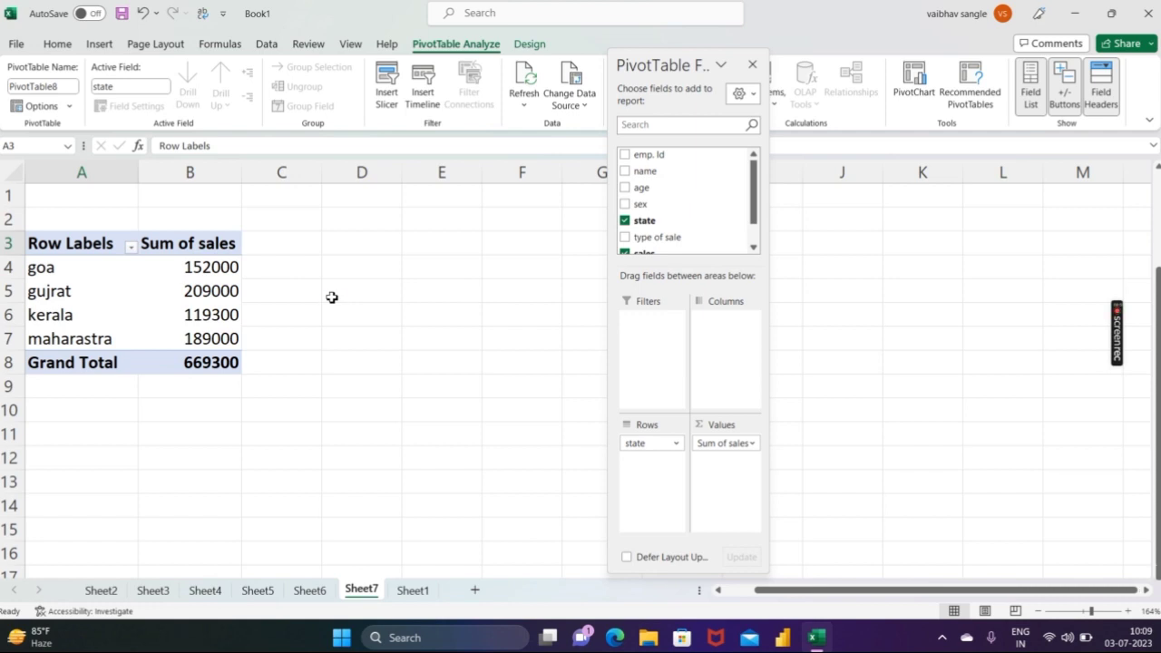
Step: Return to the PivotTable on Sheet5 and undo its goa state filter
key("ctrl+c")
key("ctrl+Page_Up")
key("ctrl+Page_Up")
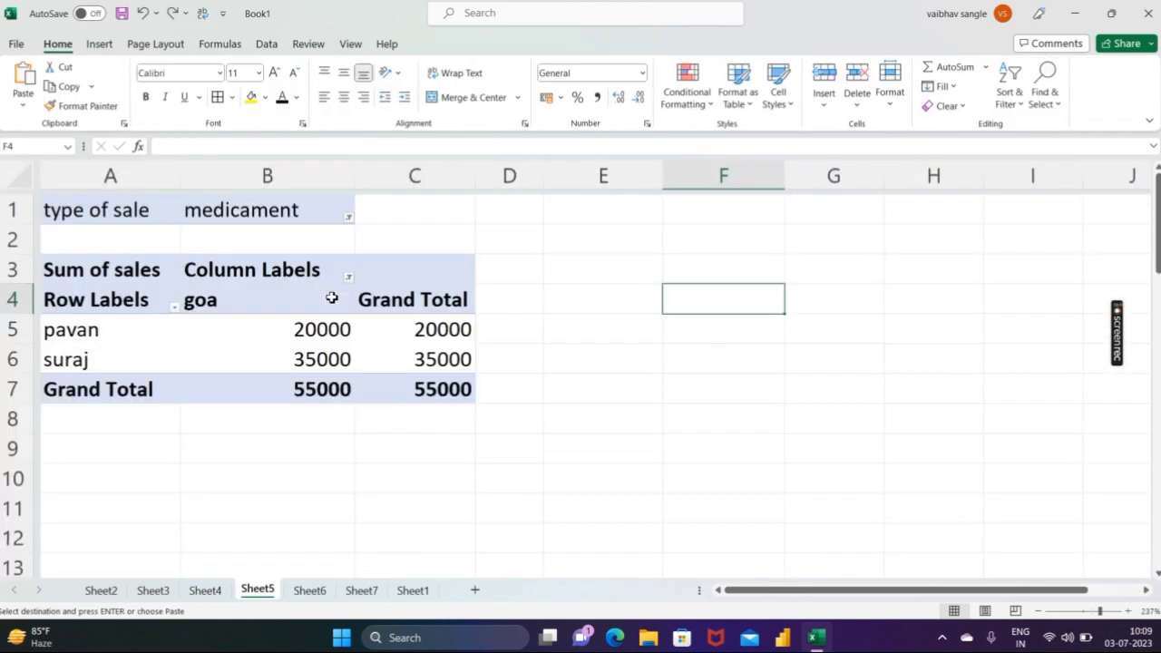
scroll(332, 298, "down", 8)
key("ctrl+z")
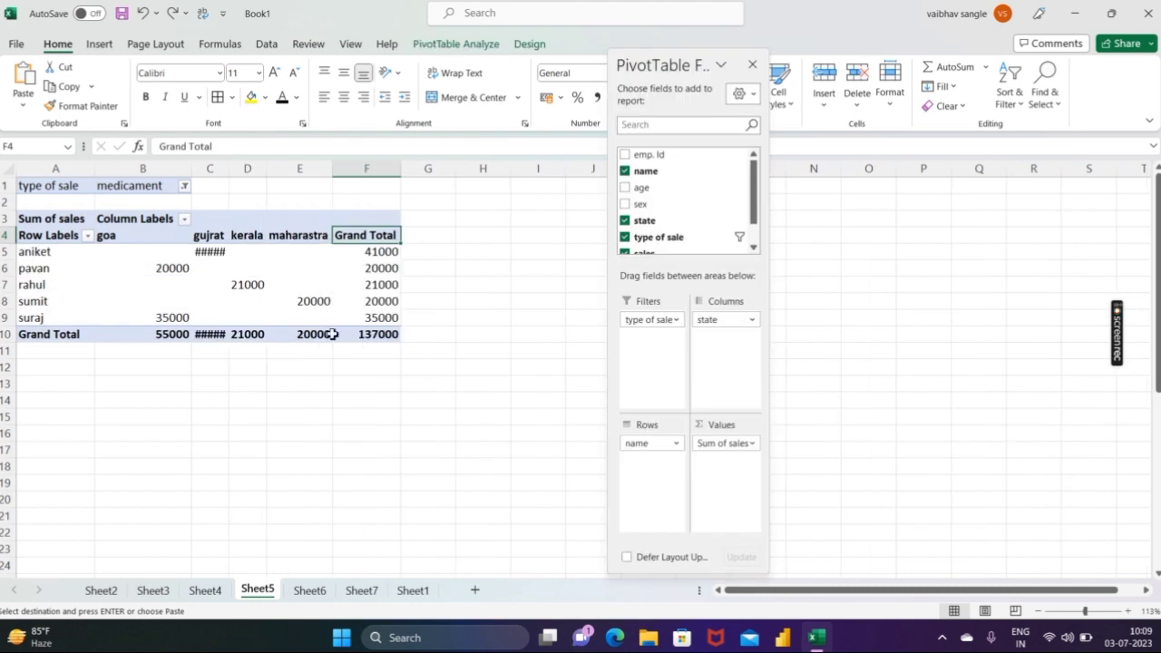
left_click(429, 595)
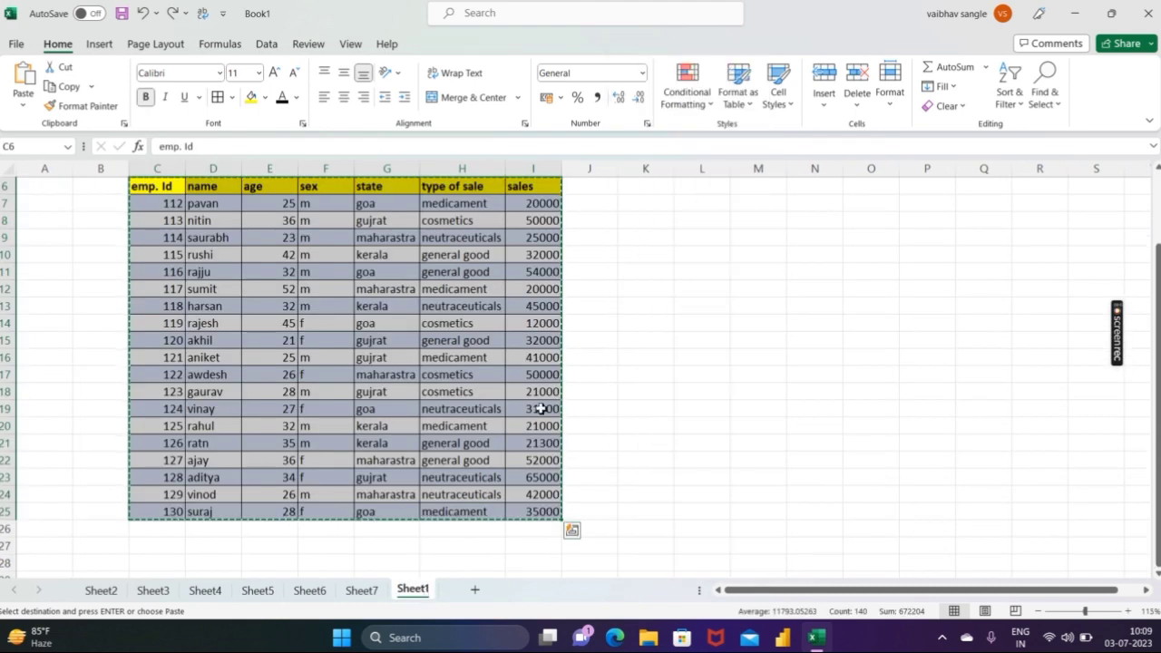
left_click(610, 377)
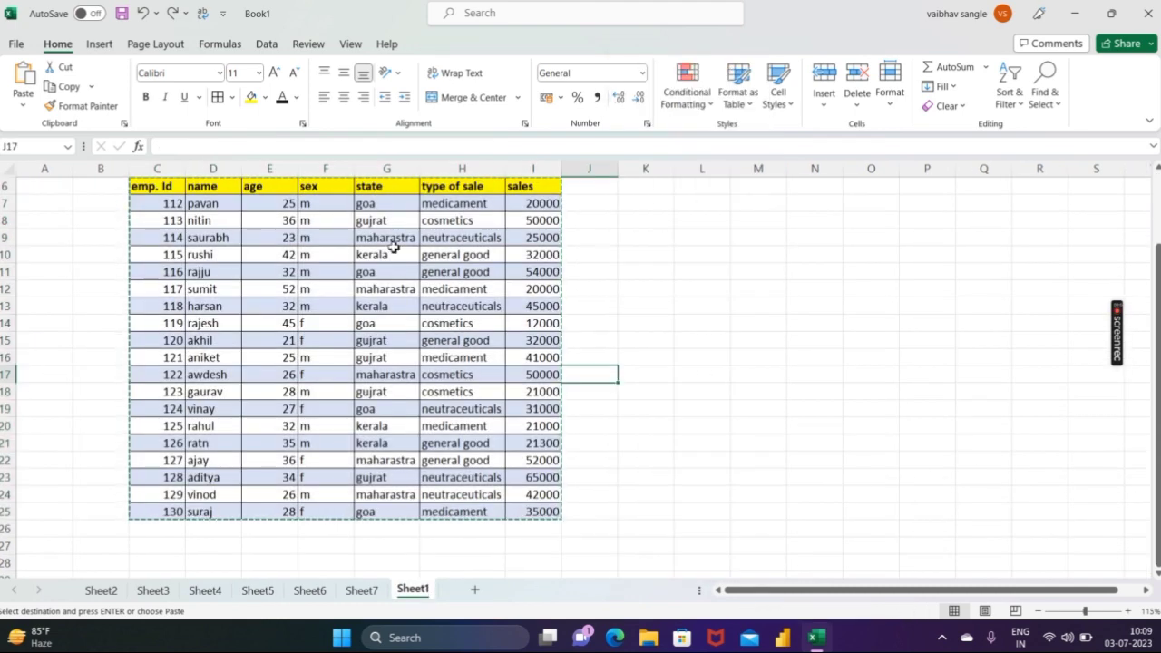
left_click(105, 50)
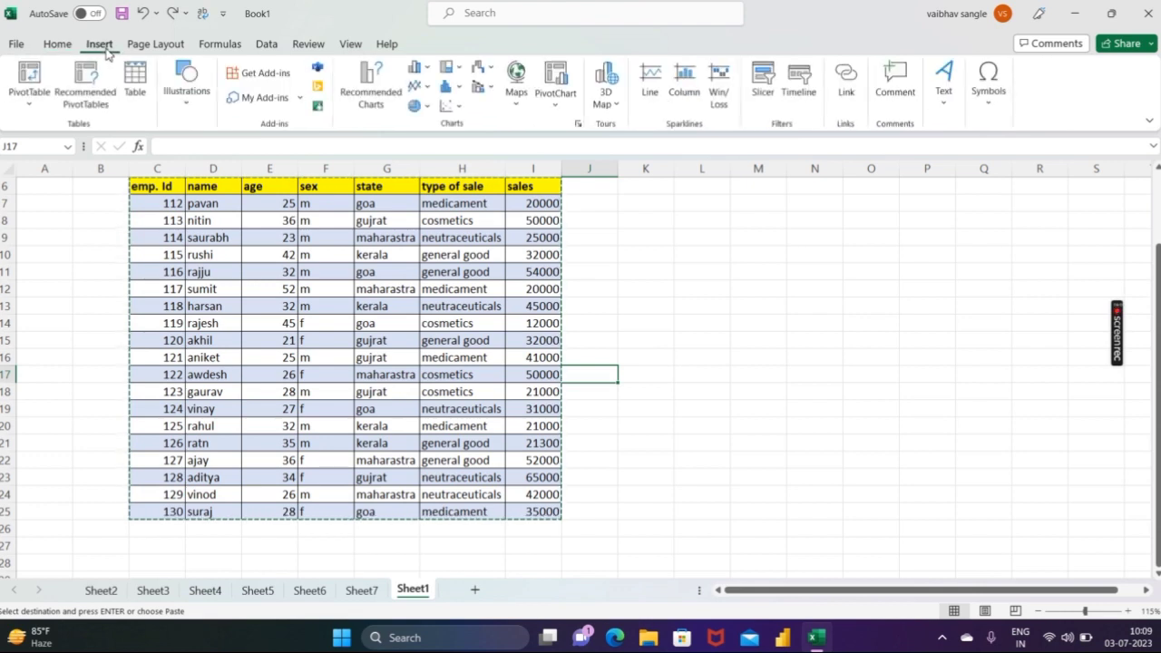
left_click(734, 388)
left_click(361, 590)
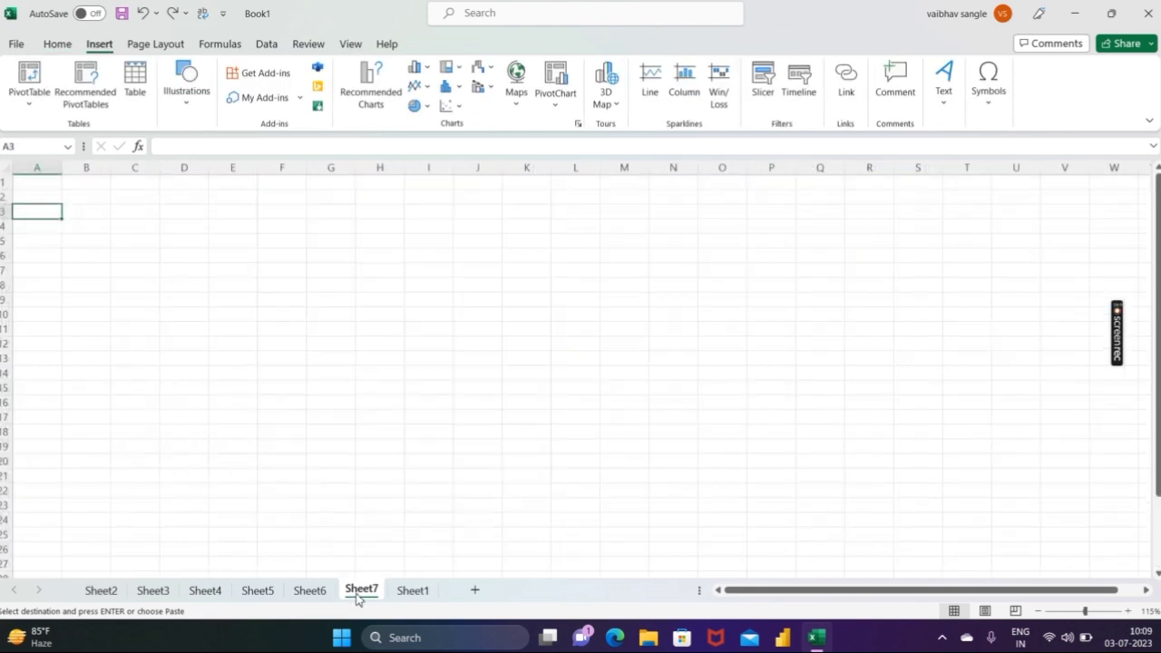
left_click(311, 590)
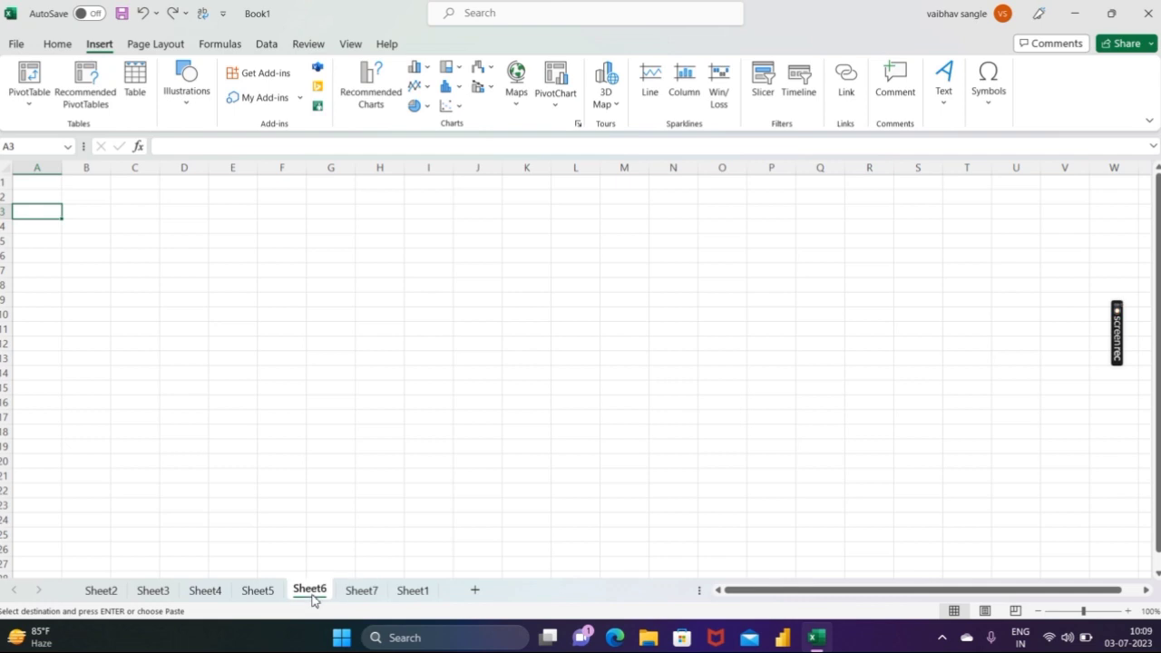
Step: Delete the entire PivotTable on Sheet5, including its type of sale filter
left_click(261, 591)
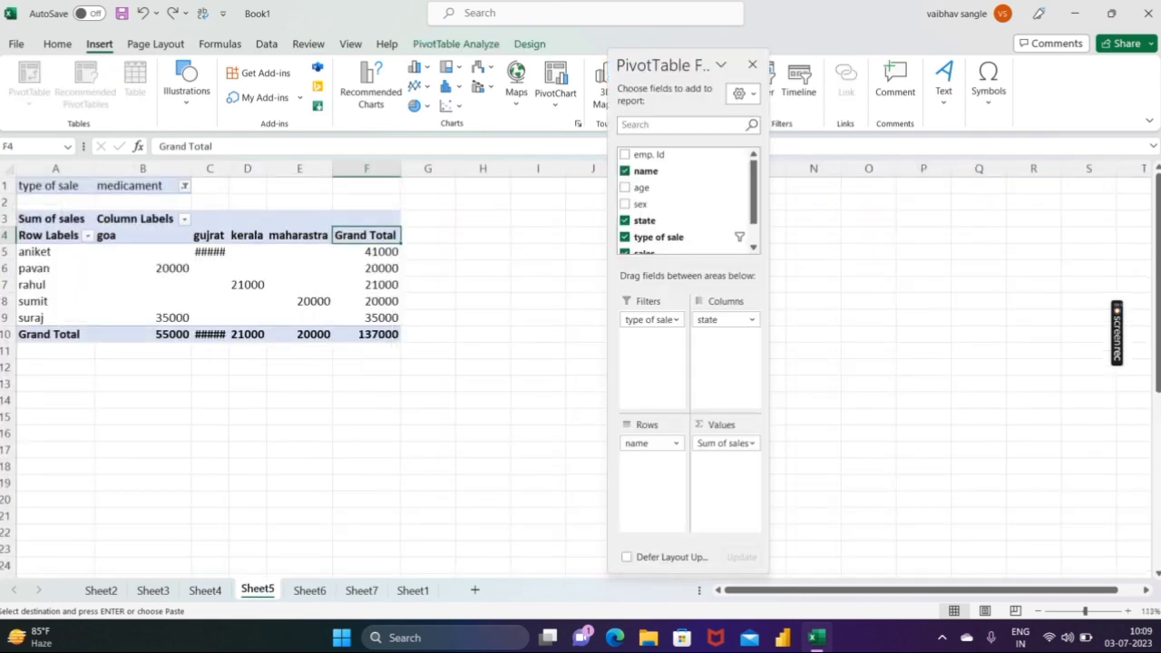
left_click_drag(39, 188, 446, 353)
key("Delete")
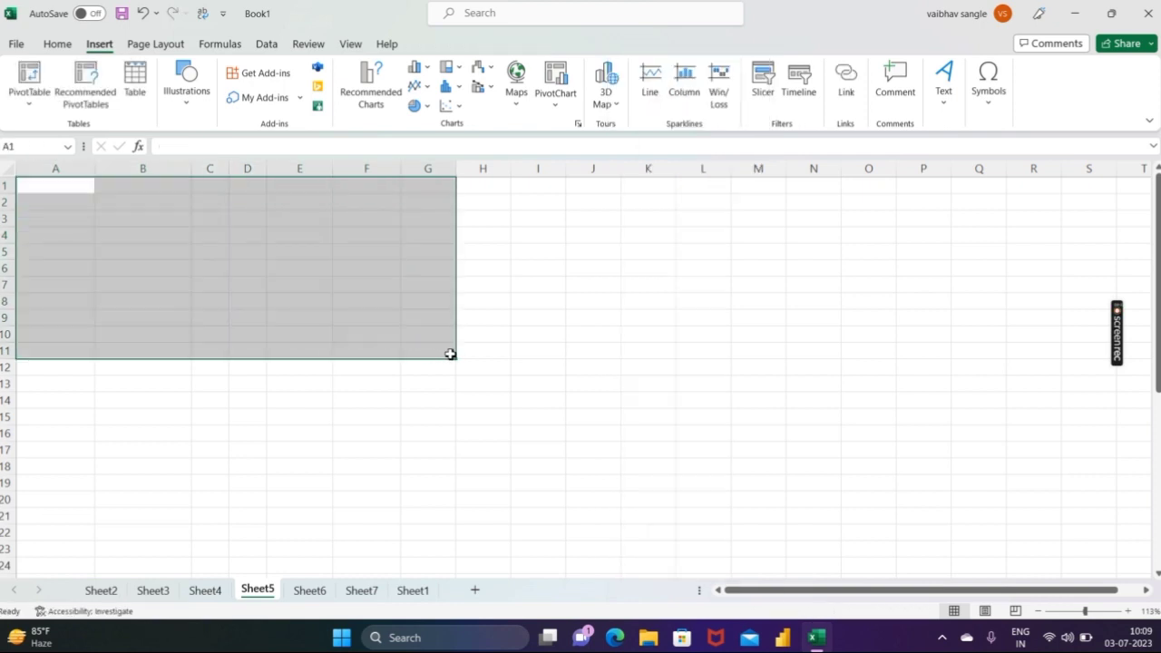
Step: Convert the employee sales data in range C6:I25 of Sheet1 into a table with headers
left_click(422, 590)
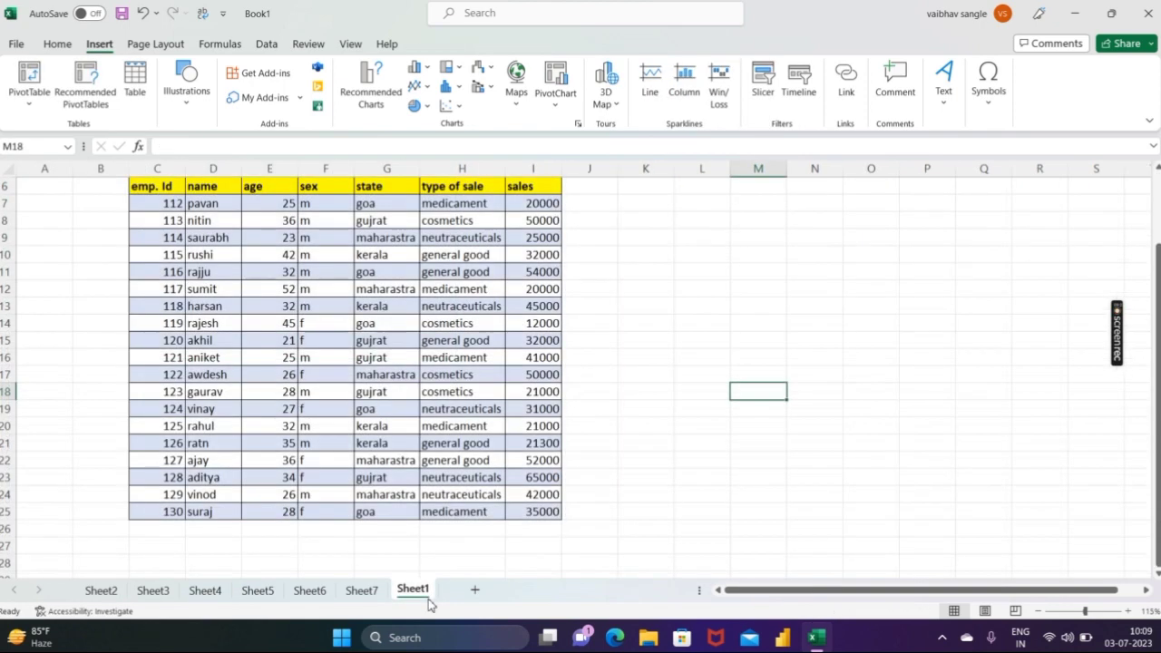
scroll(626, 345, "up", 1)
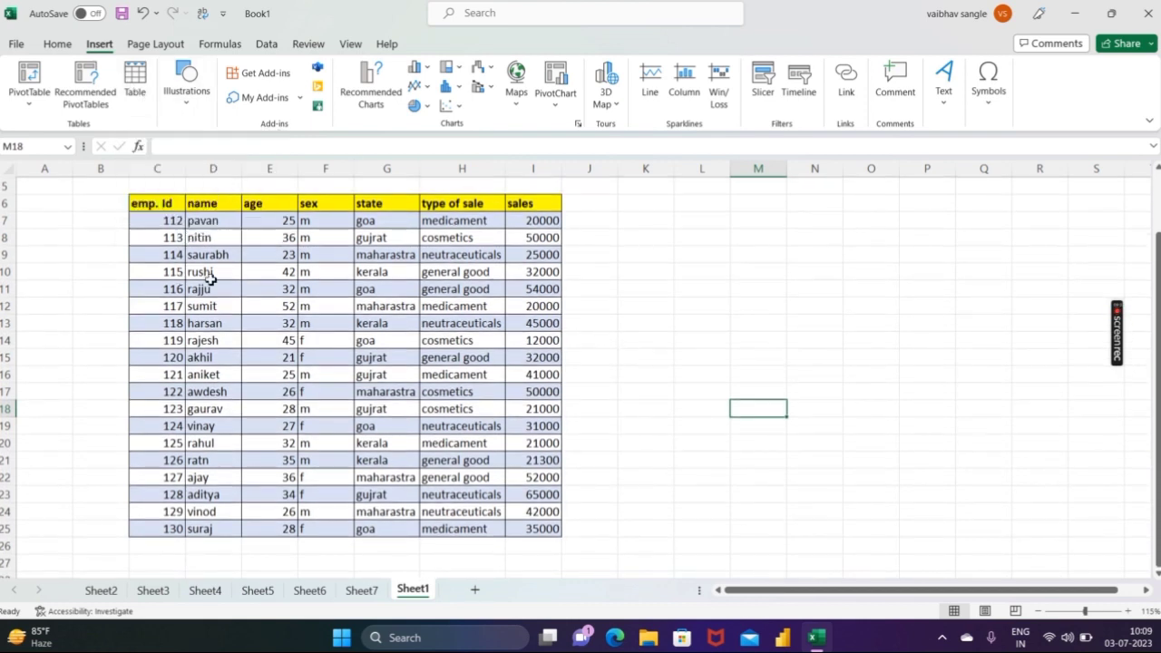
left_click_drag(163, 204, 523, 534)
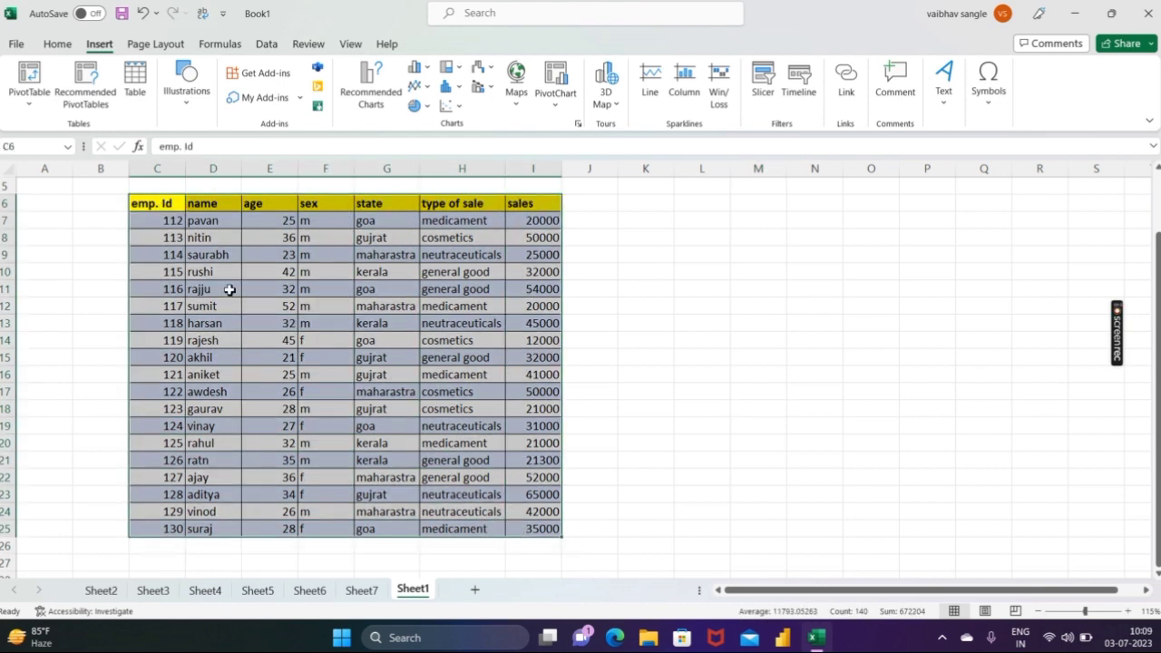
left_click(136, 82)
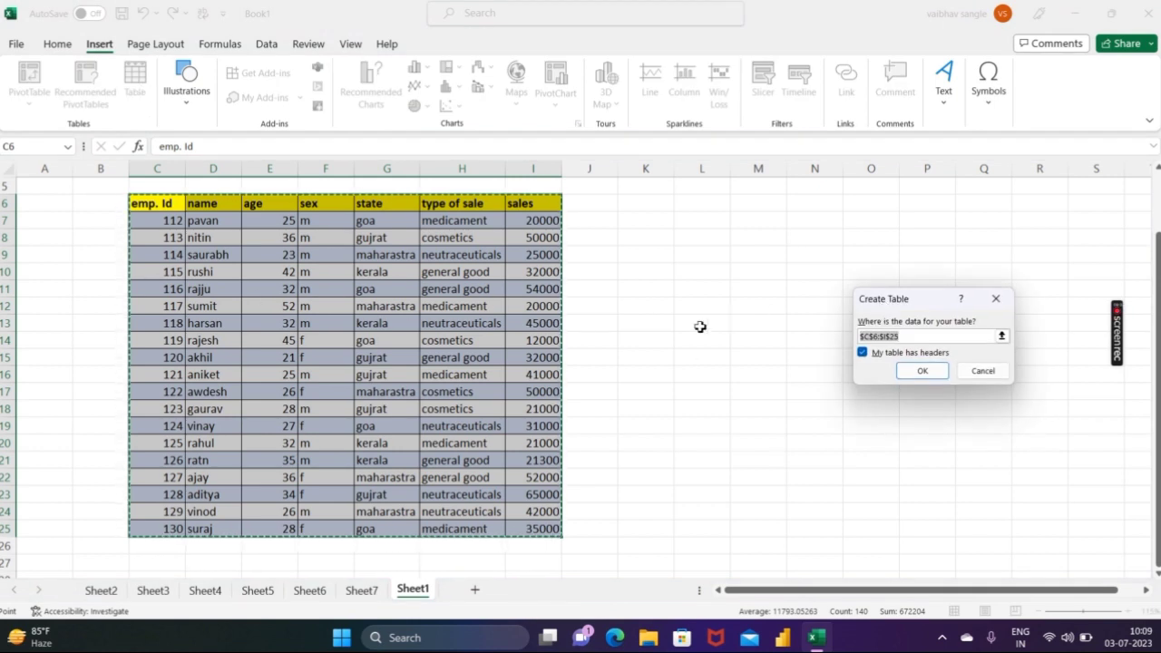
left_click(923, 372)
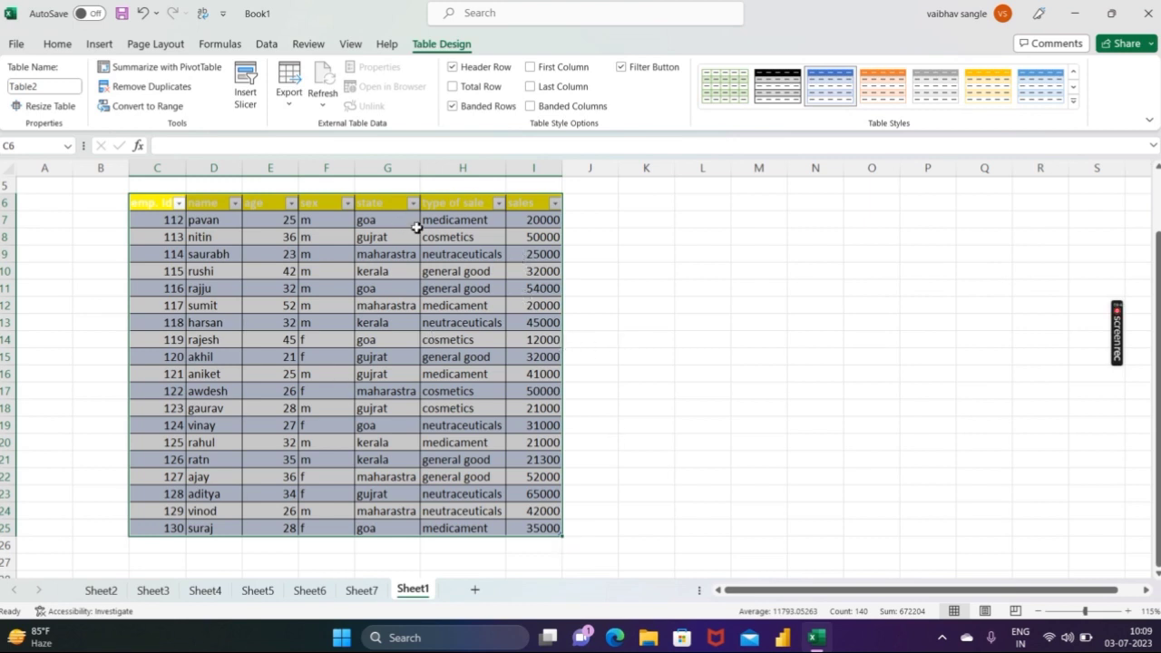
Step: Filter the employee sales table's state column to show gujrat only
left_click(109, 47)
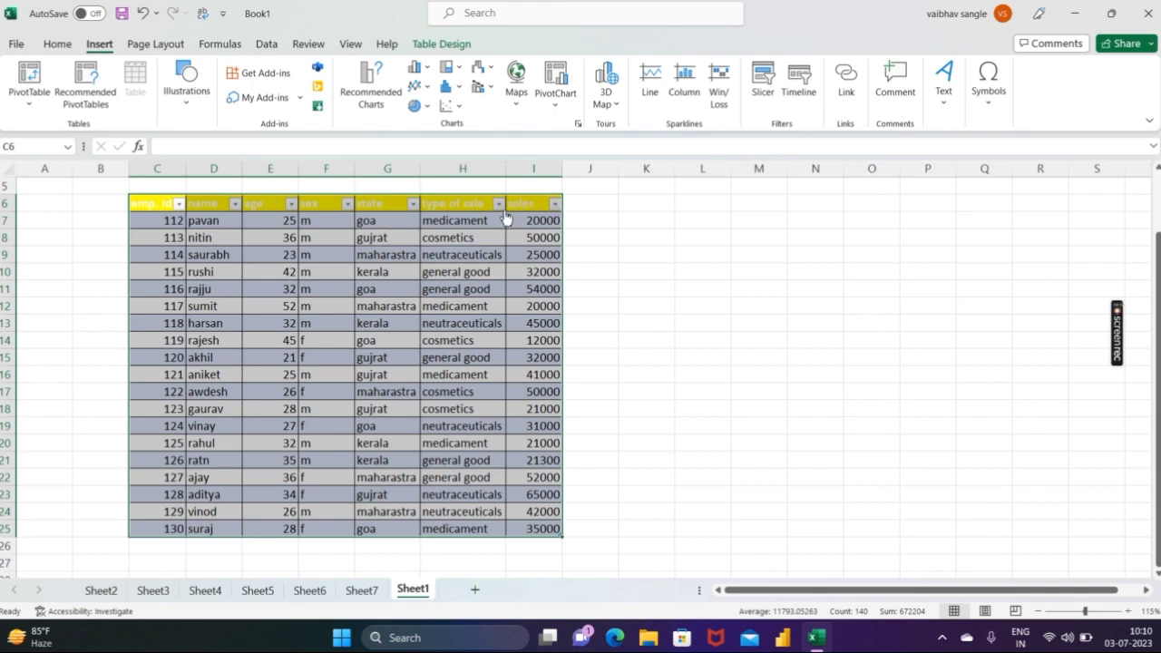
left_click(413, 204)
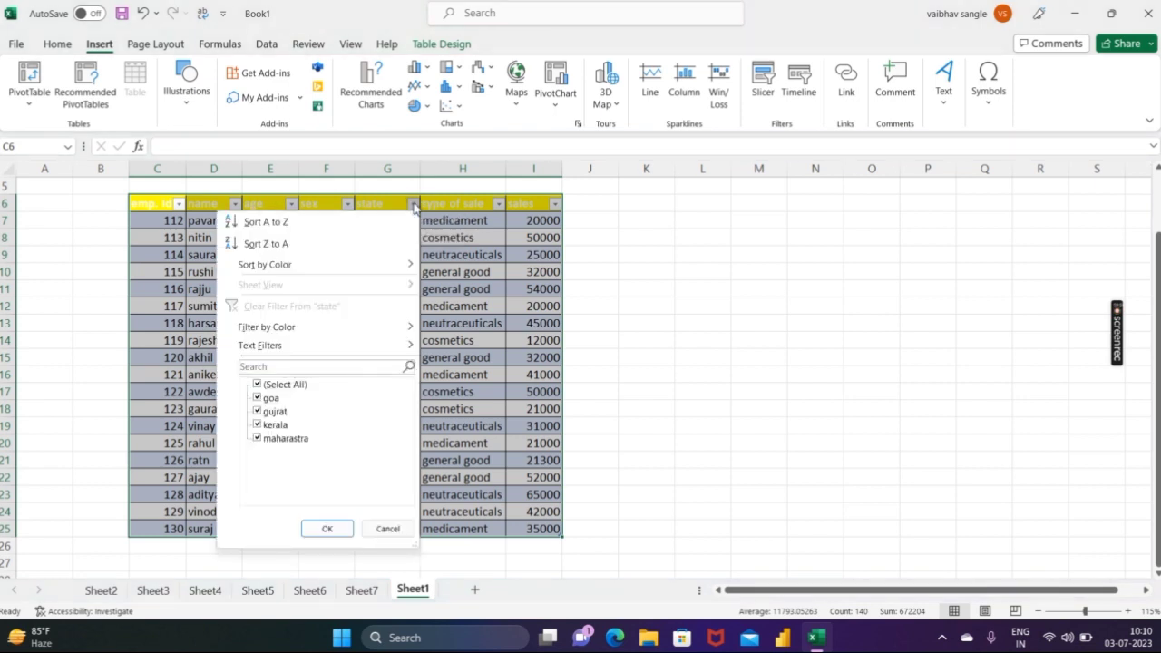
left_click(257, 386)
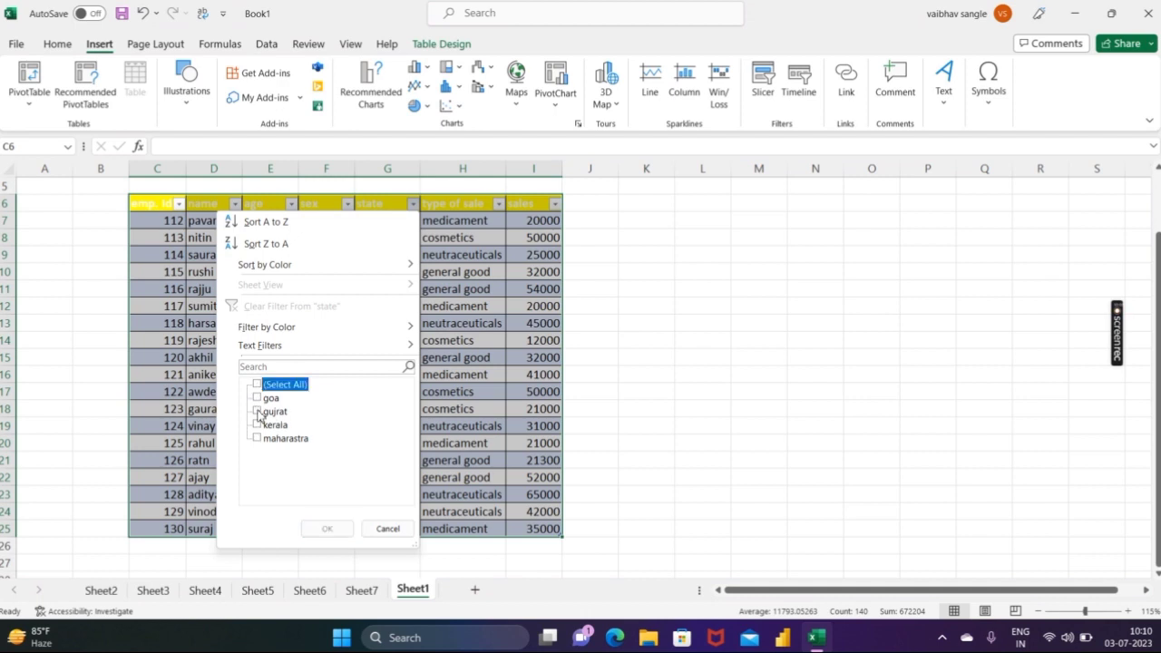
left_click(258, 412)
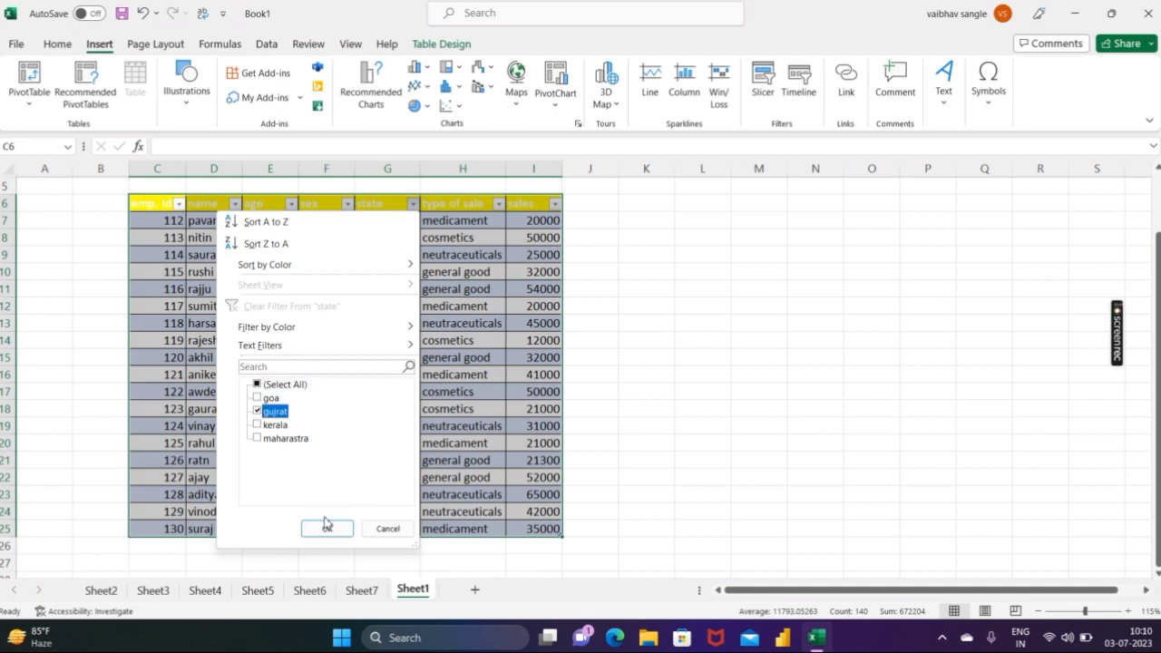
left_click(326, 529)
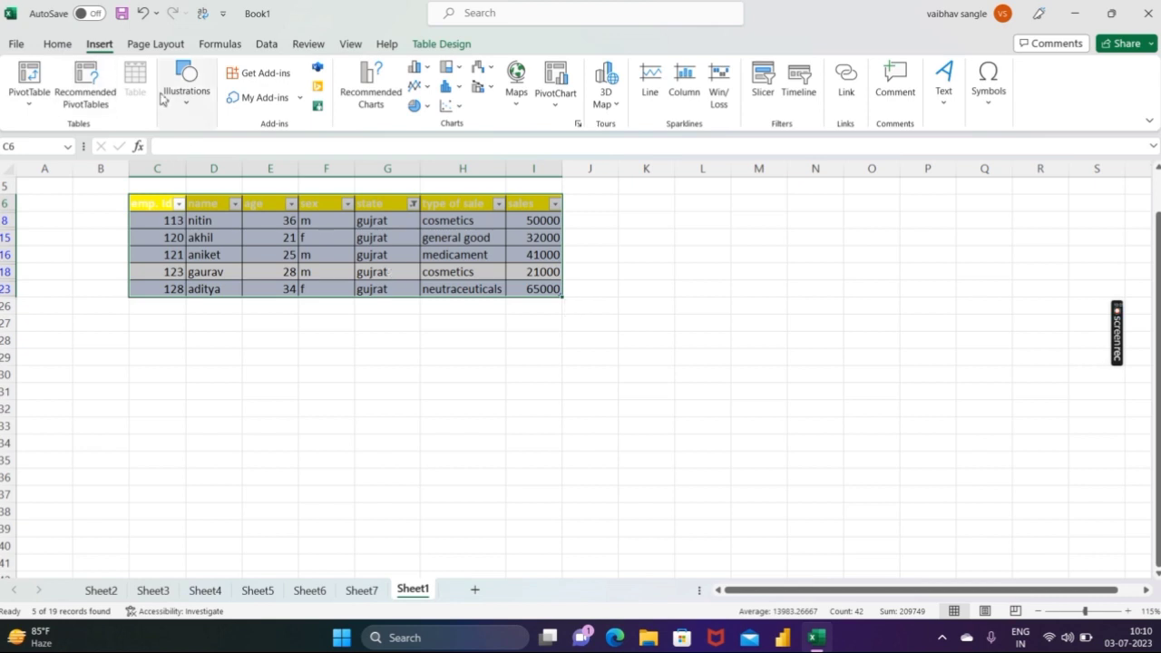
left_click(212, 260)
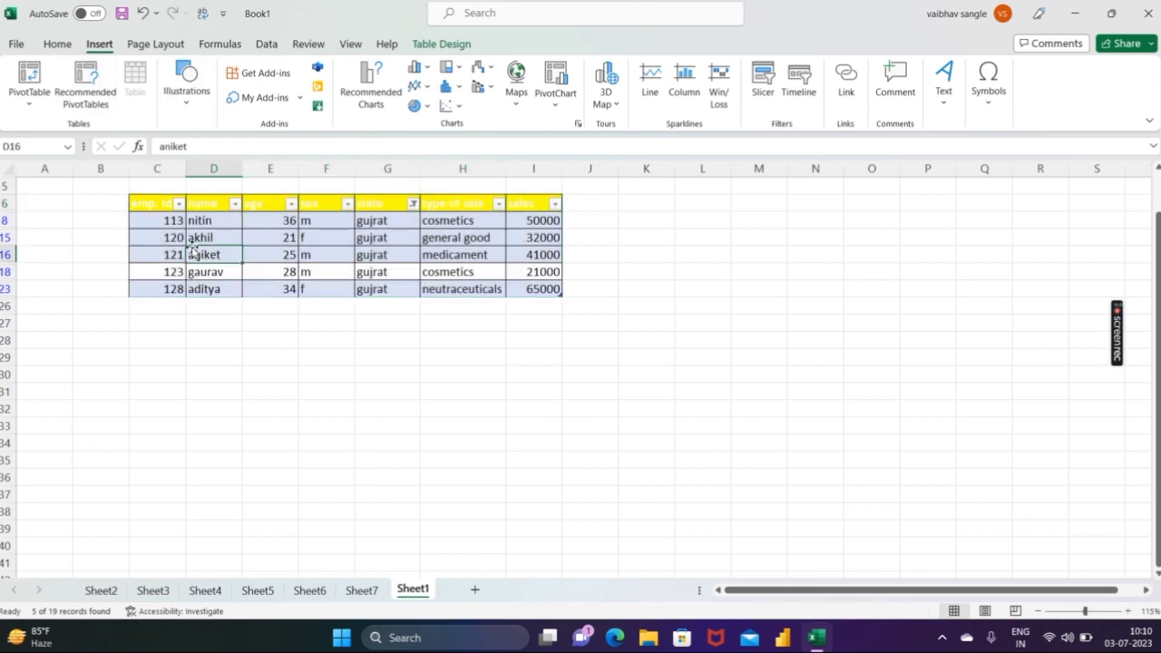
left_click_drag(145, 204, 535, 286)
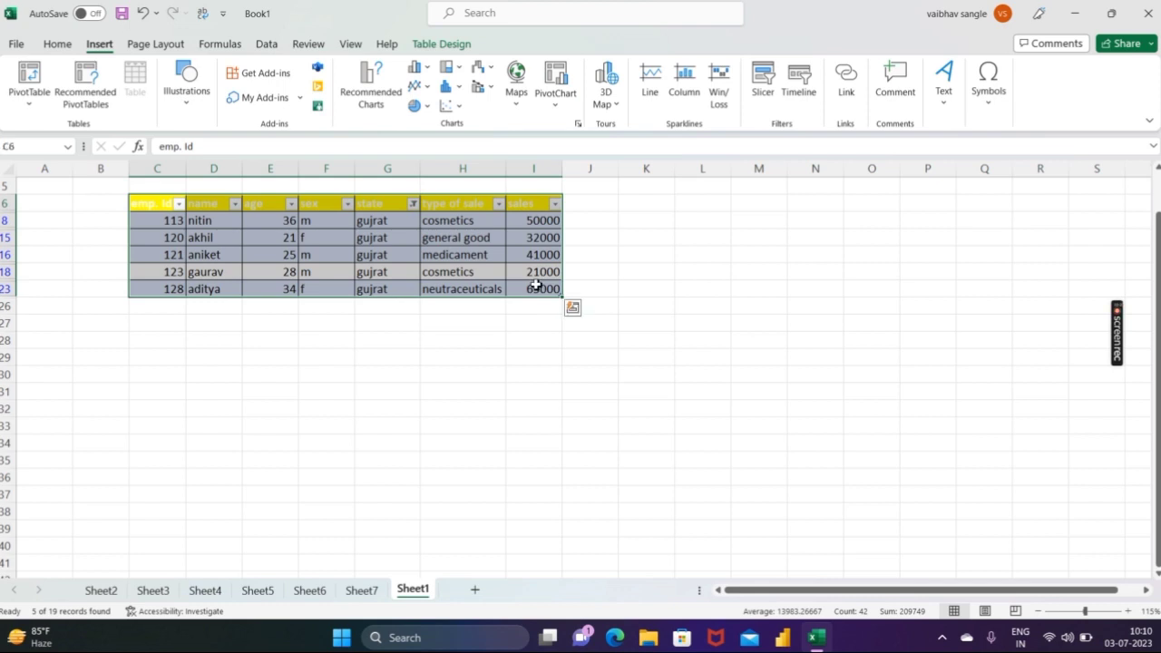
left_click(356, 325)
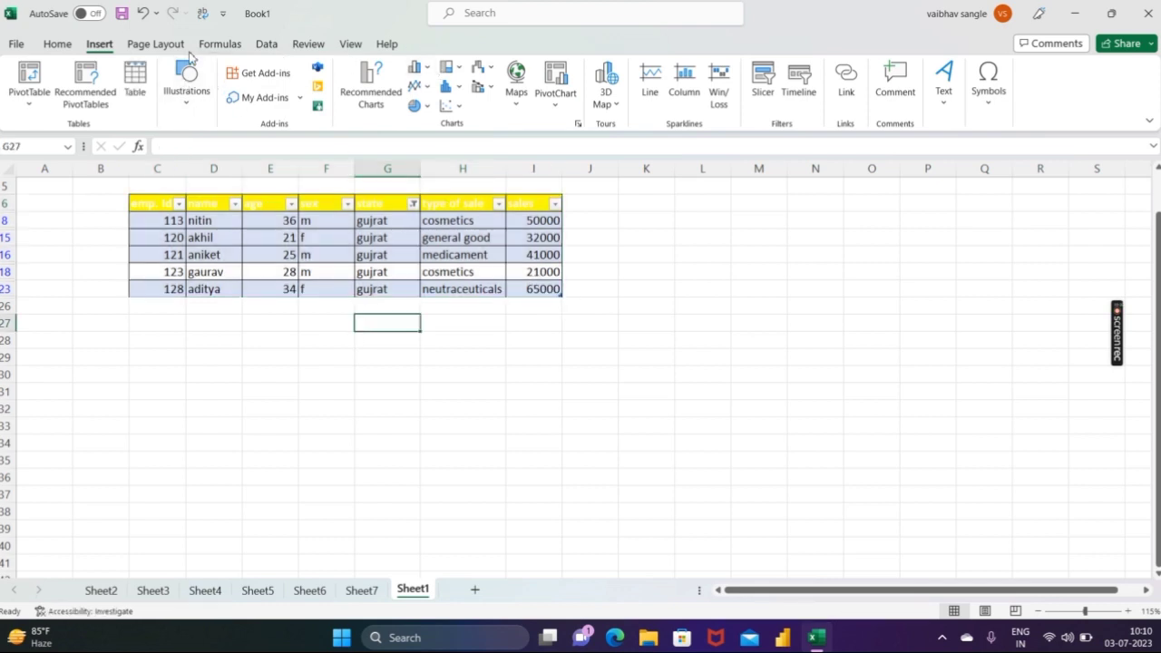
left_click(351, 44)
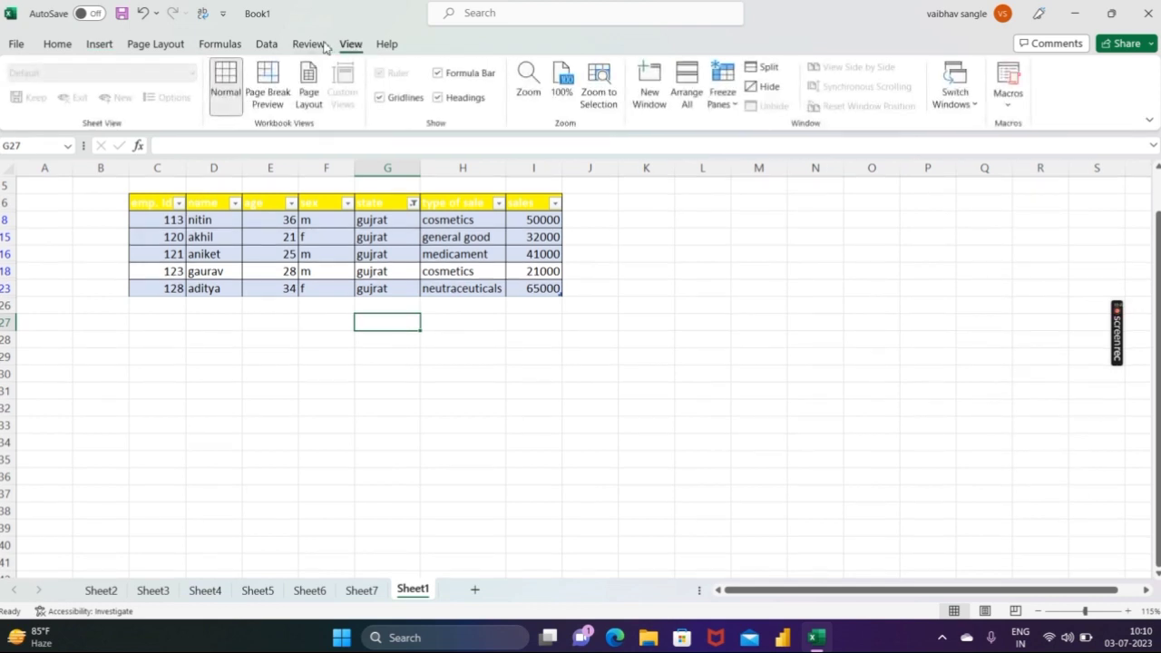
left_click(323, 45)
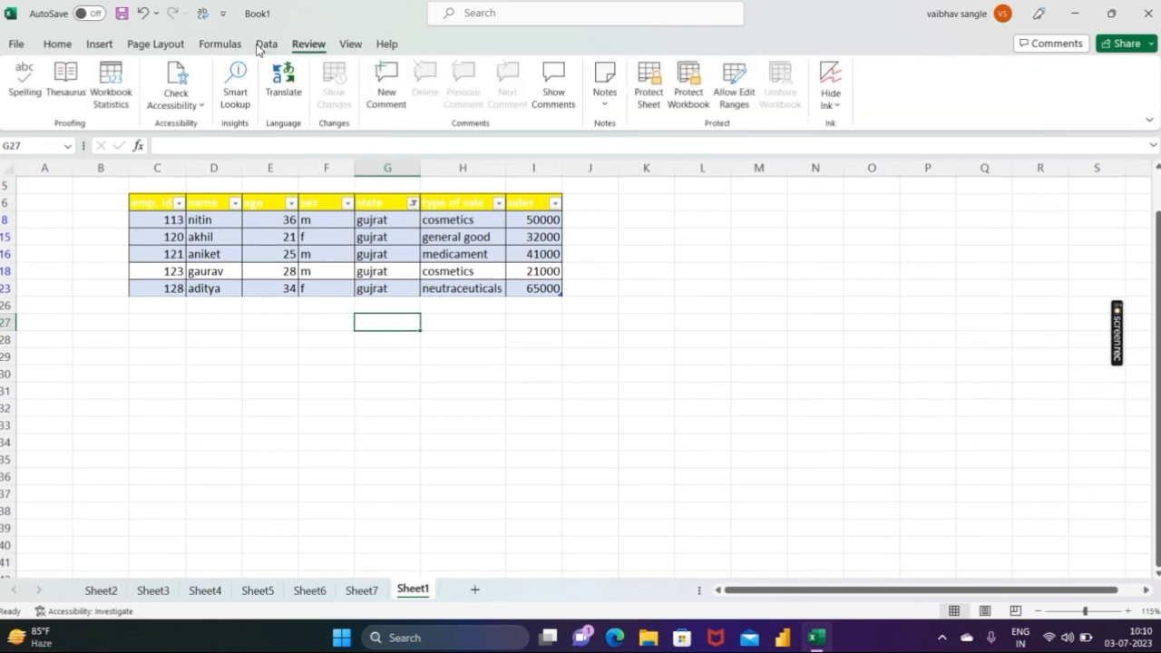
left_click(266, 43)
left_click(240, 323)
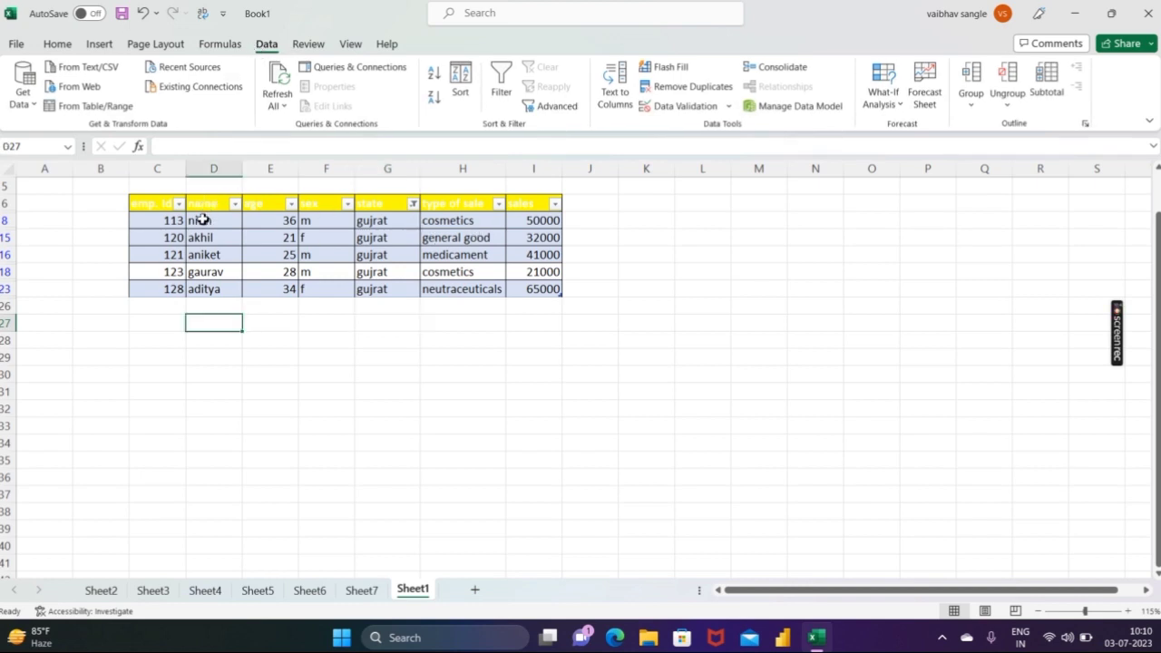
left_click_drag(161, 205, 581, 293)
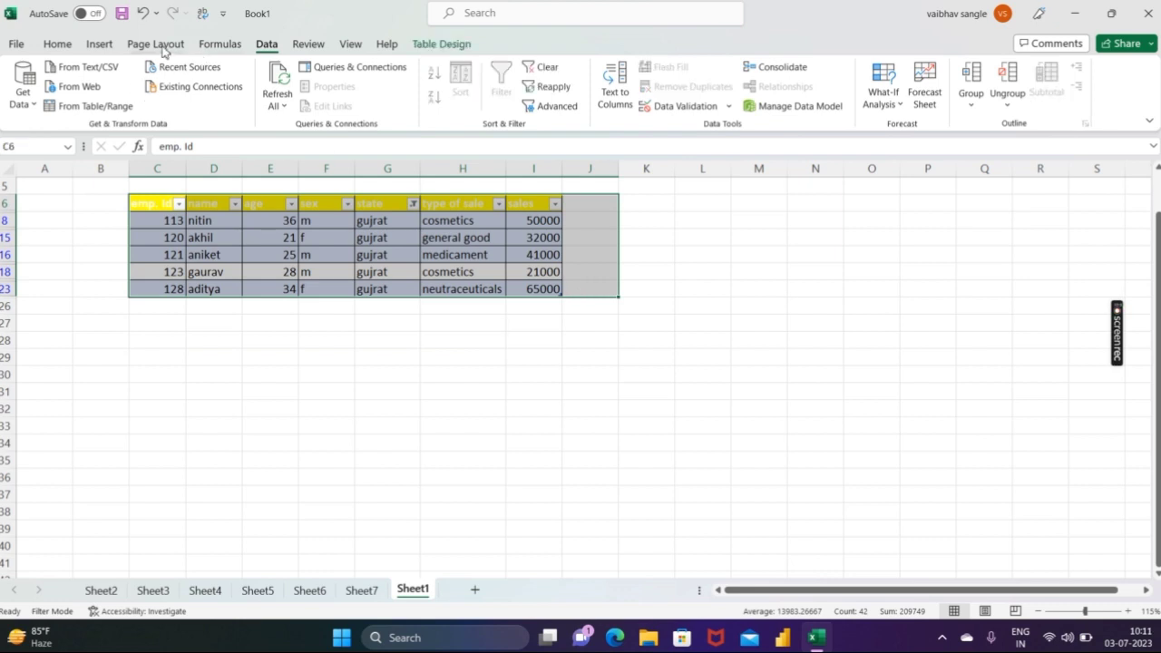
Step: Undo the gujrat filter on the table's state column
key("ctrl+z")
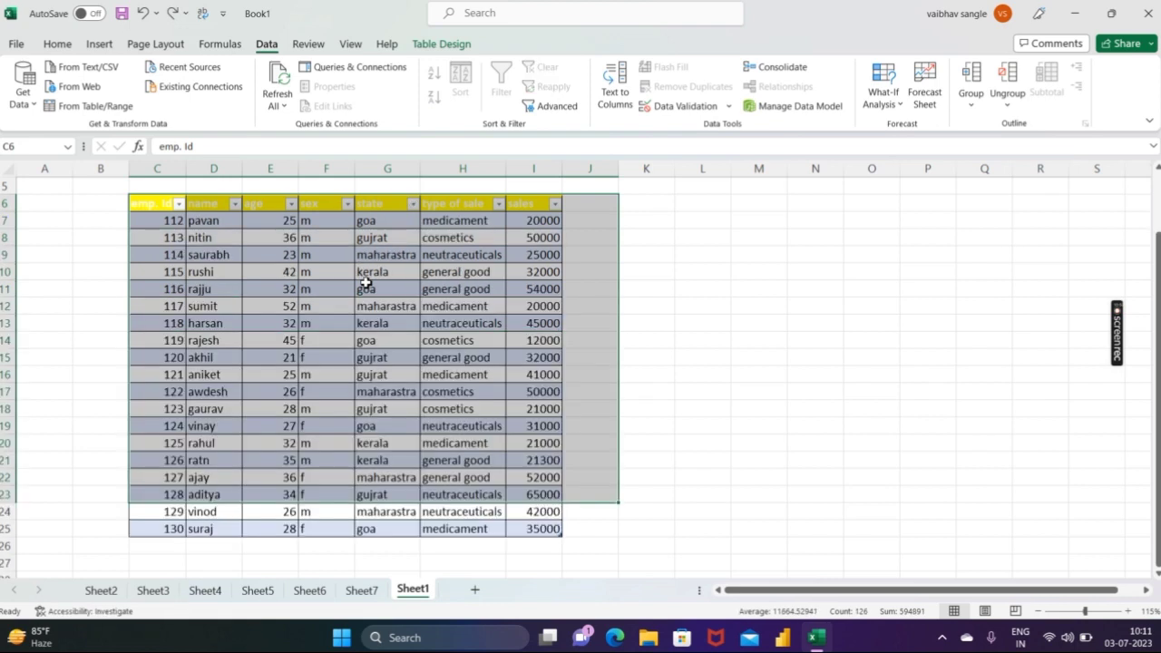
left_click(805, 390)
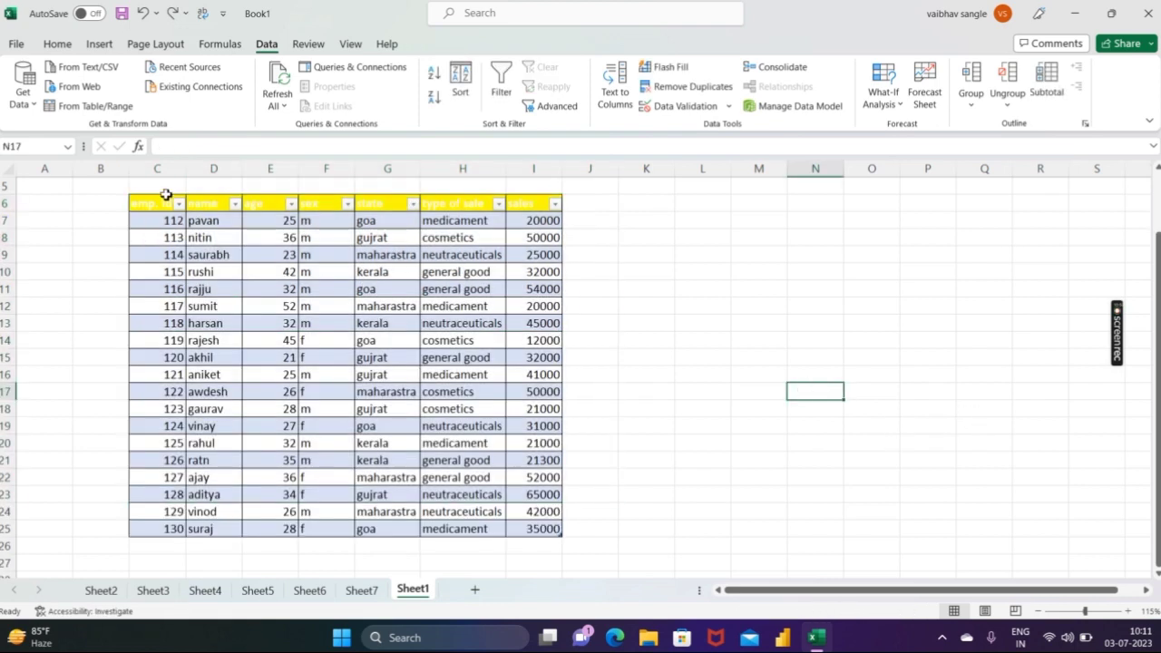
Step: Convert the employee sales table on Sheet1 back to a normal range
left_click_drag(149, 195, 531, 531)
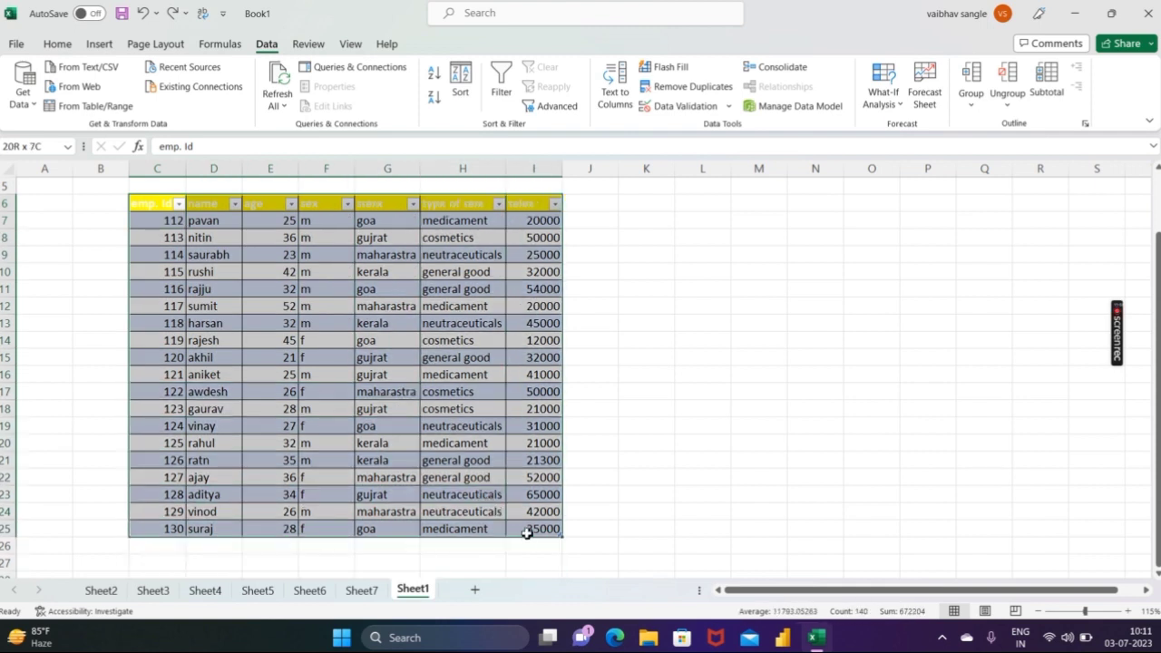
left_click(100, 44)
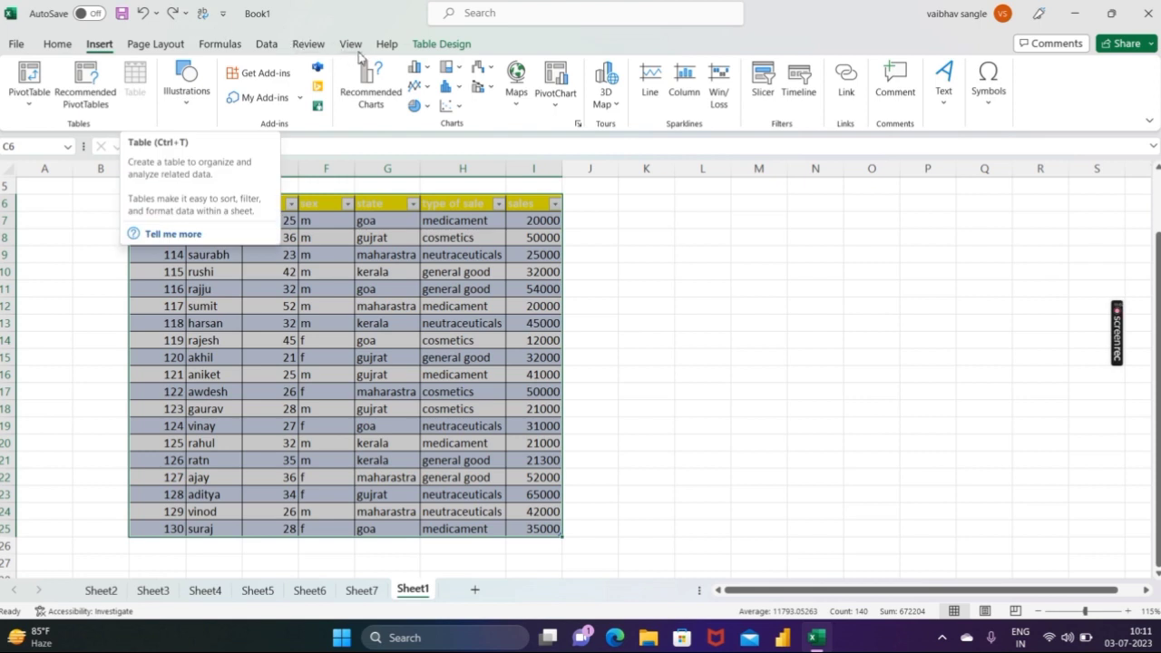
left_click(460, 47)
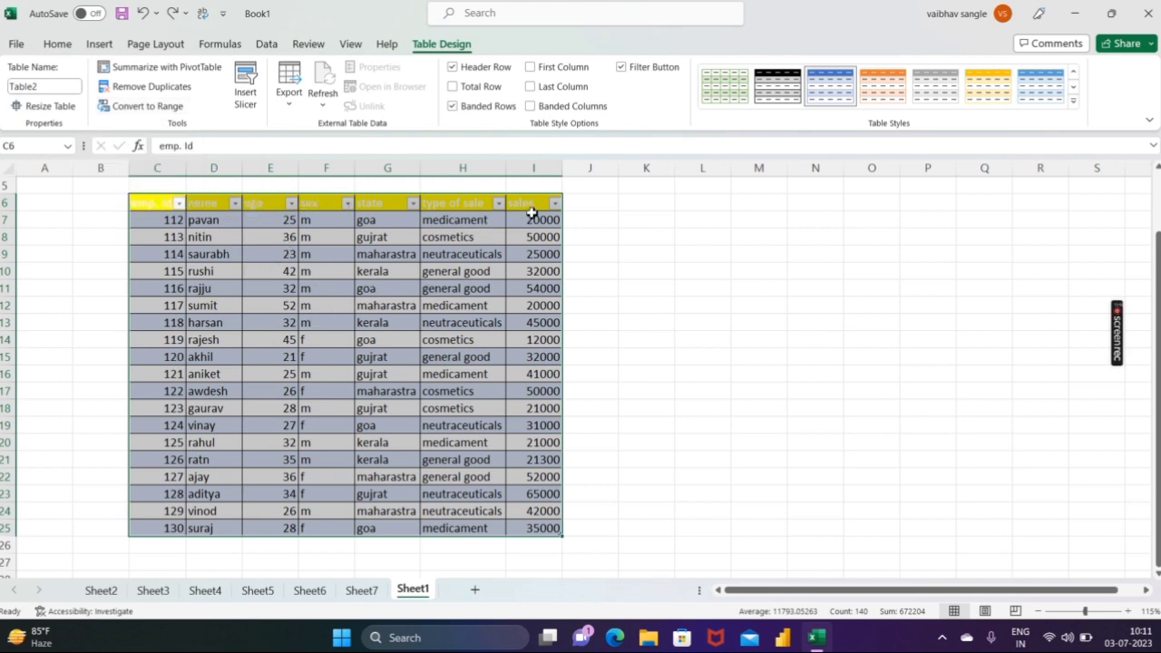
left_click(128, 112)
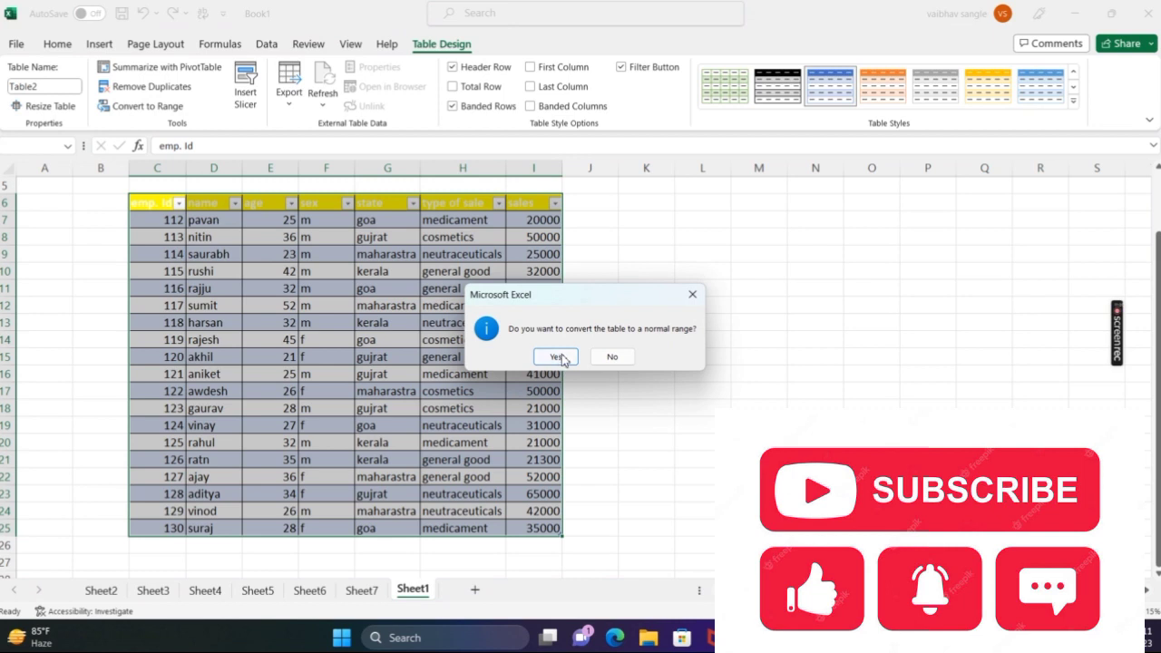
left_click(559, 358)
left_click(629, 334)
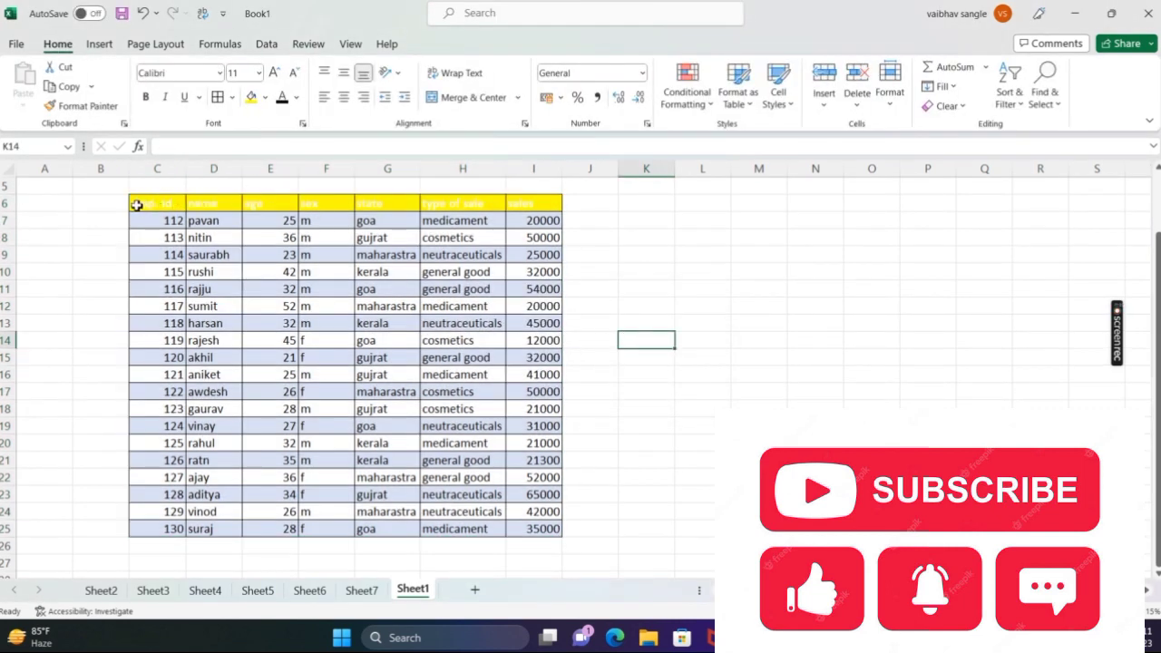
Step: Set the font color of the header row C6:I6 to black
left_click_drag(136, 205, 514, 204)
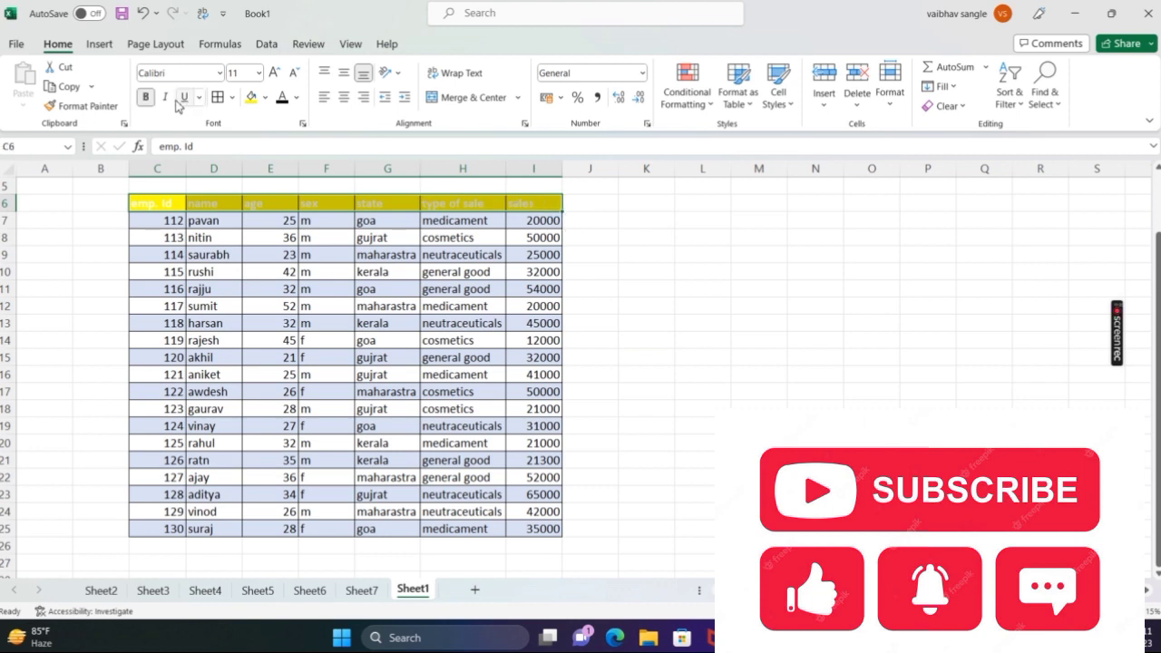
left_click(283, 98)
left_click(727, 359)
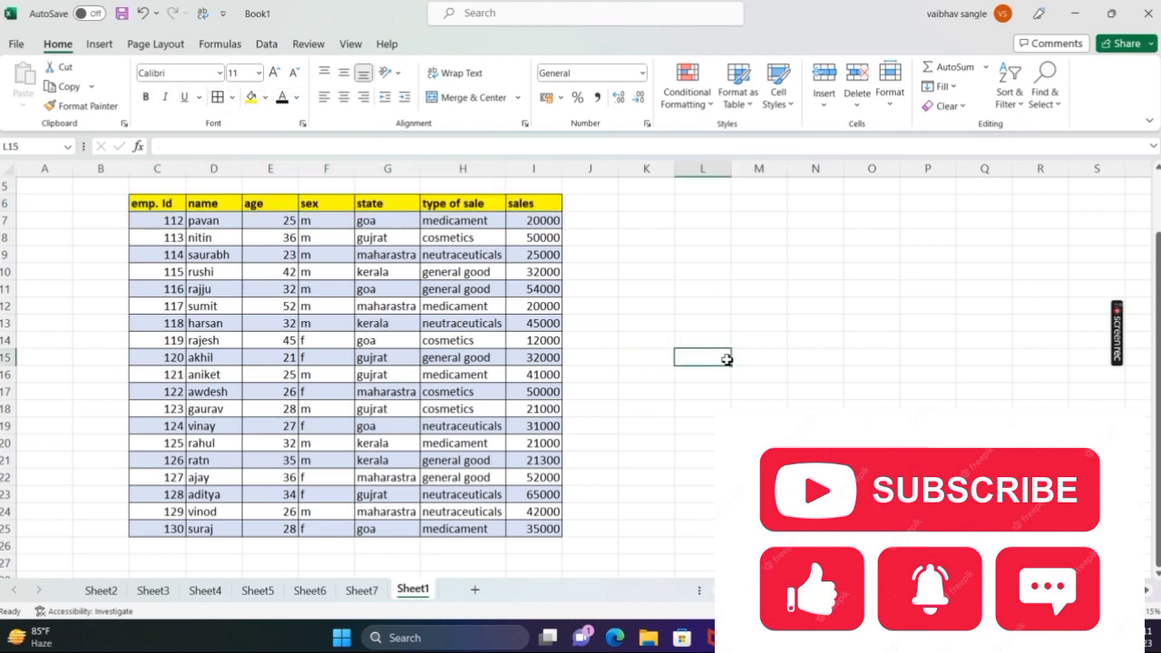
left_click(97, 45)
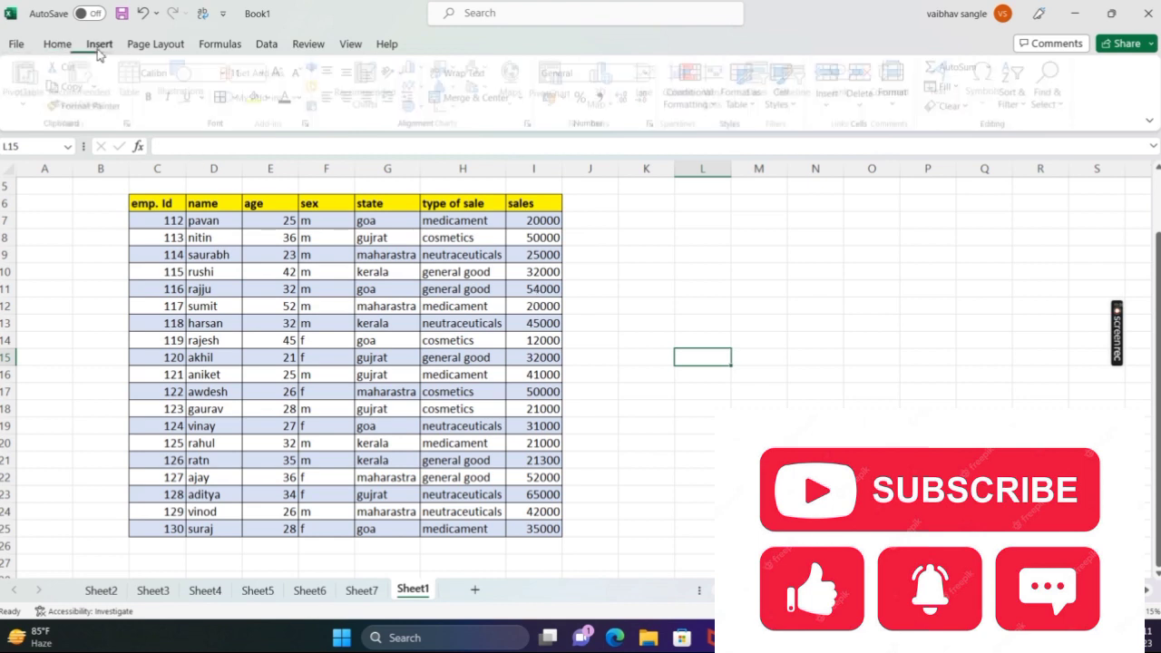